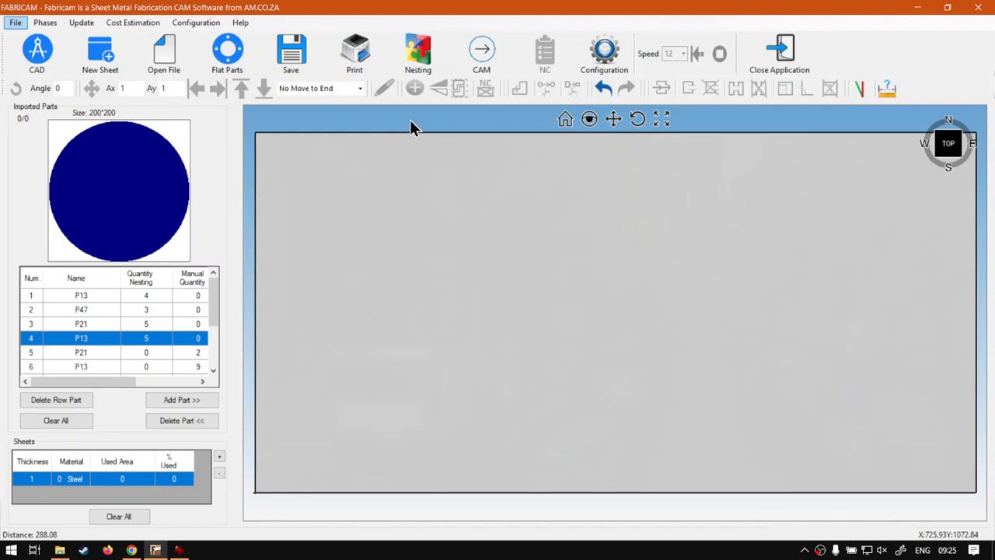
# Step: Nest the imported parts on the steel sheet with no rotation and accept the layout
pyautogui.click(419, 56)
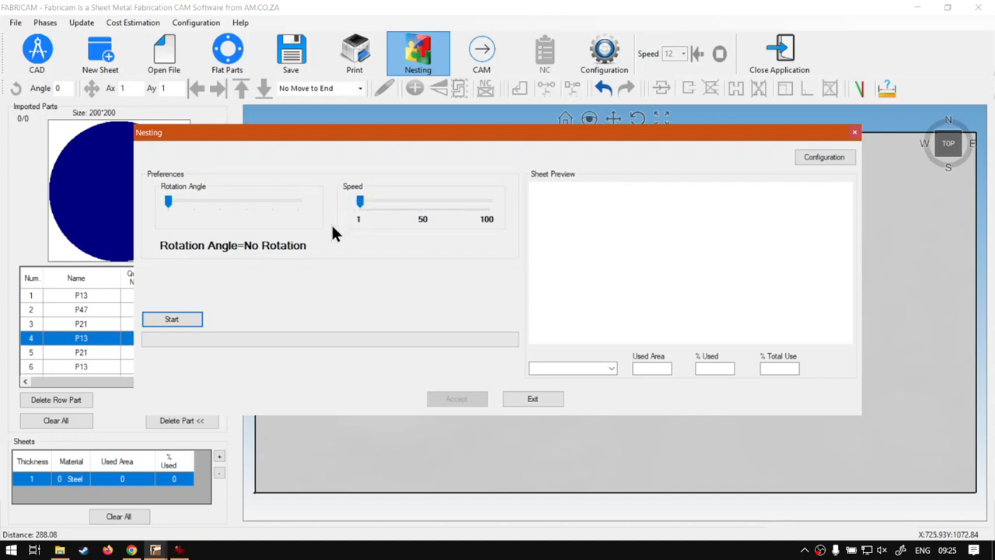
pyautogui.click(187, 320)
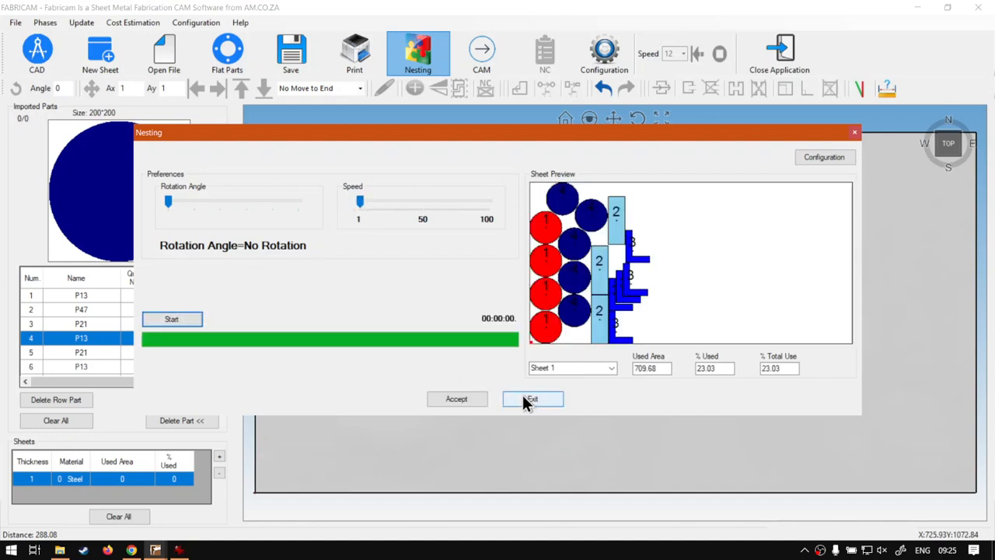
pyautogui.click(469, 398)
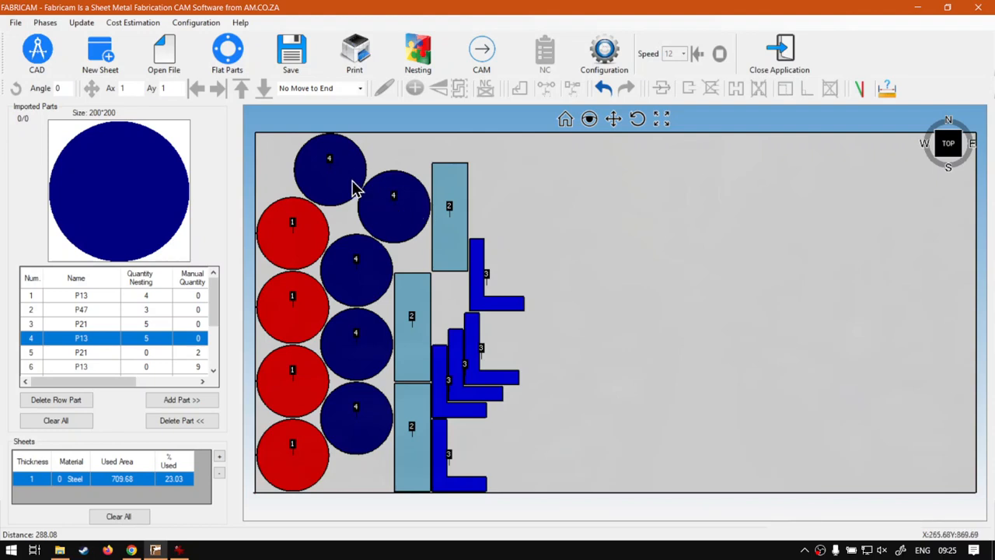
# Step: Select all five part 4 circles and all four part 1 circles one by one, and clear the selection
pyautogui.click(329, 179)
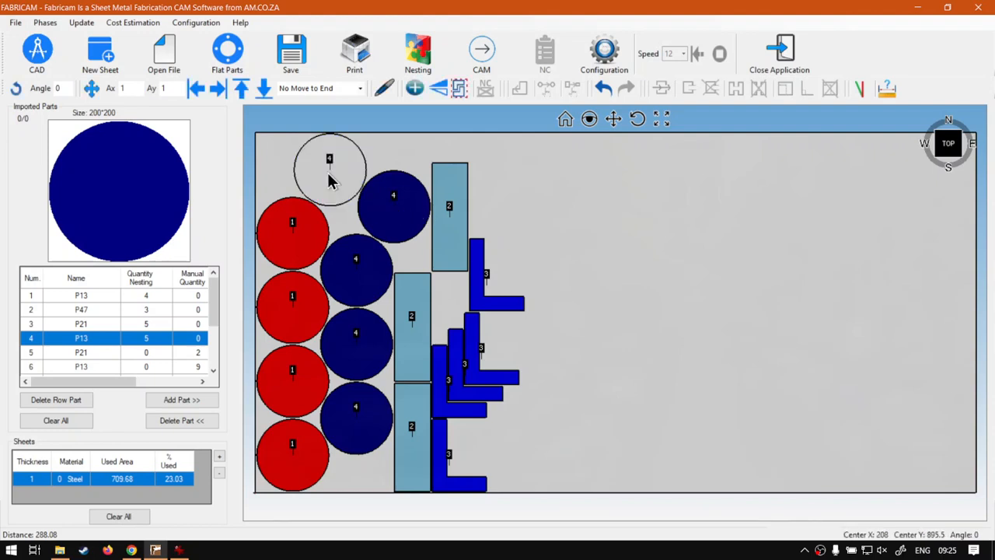
pyautogui.keyDown('ctrl'); pyautogui.click(383, 228); pyautogui.keyUp('ctrl')
pyautogui.keyDown('ctrl'); pyautogui.click(370, 272); pyautogui.keyUp('ctrl')
pyautogui.keyDown('ctrl'); pyautogui.click(366, 348); pyautogui.keyUp('ctrl')
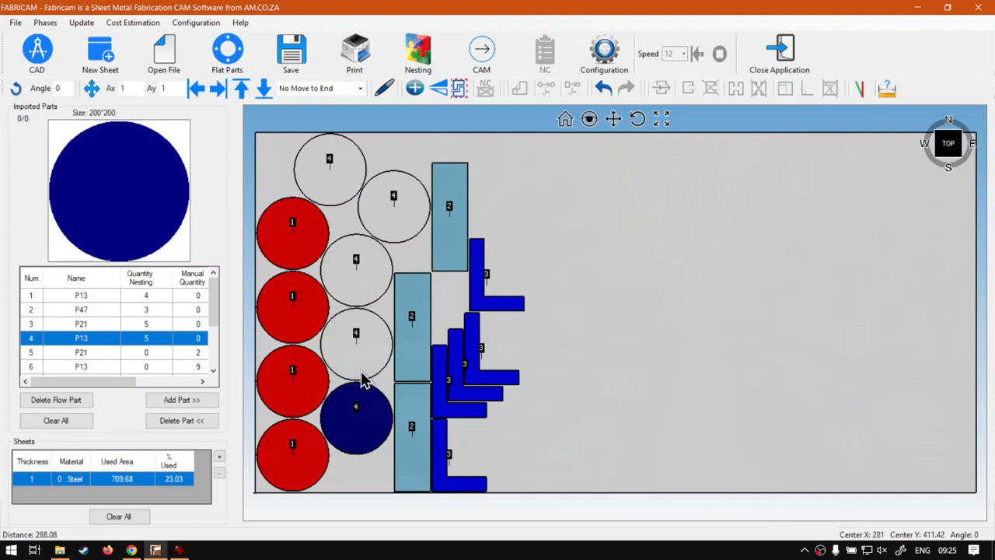
pyautogui.keyDown('ctrl'); pyautogui.click(359, 409); pyautogui.keyUp('ctrl')
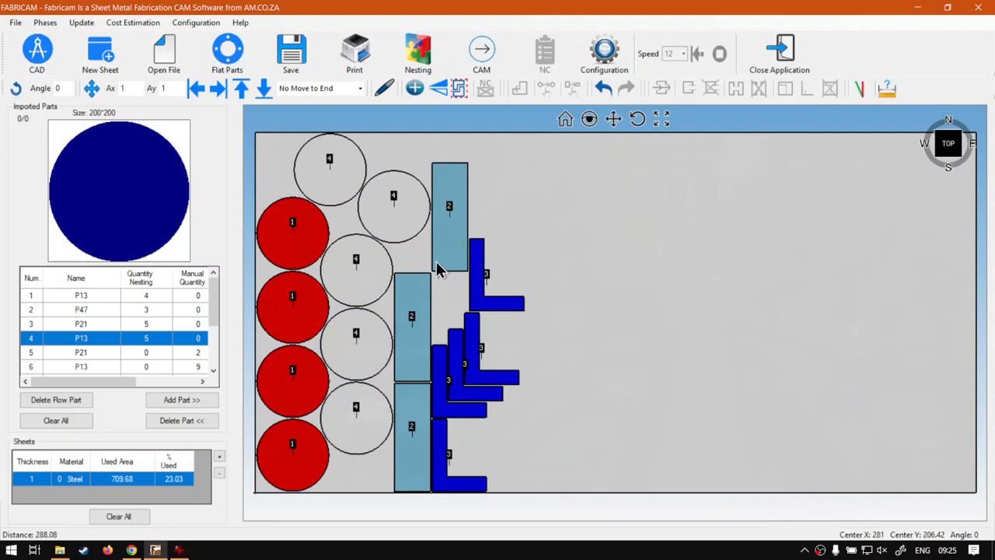
pyautogui.keyDown('ctrl'); pyautogui.click(314, 244); pyautogui.keyUp('ctrl')
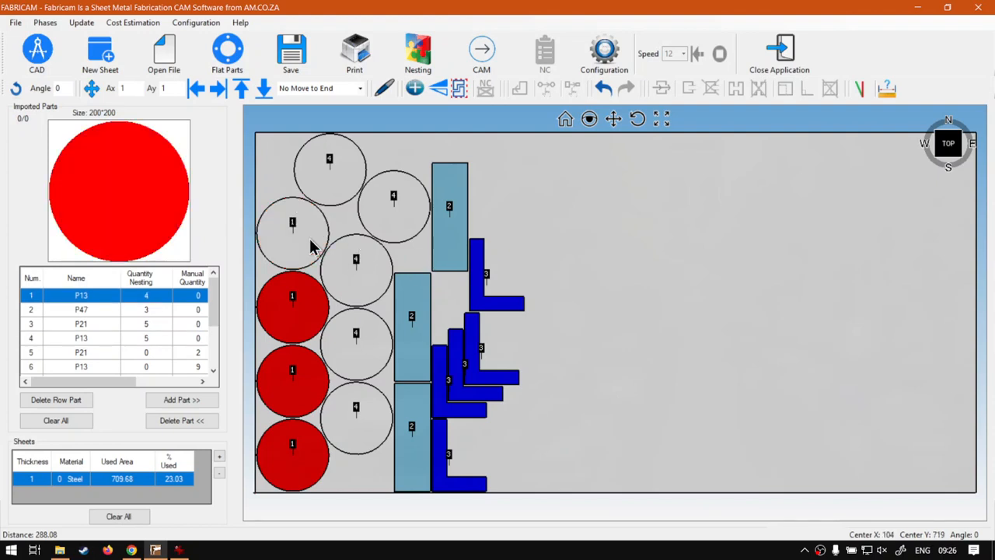
pyautogui.keyDown('ctrl'); pyautogui.click(300, 308); pyautogui.keyUp('ctrl')
pyautogui.keyDown('ctrl'); pyautogui.click(295, 356); pyautogui.keyUp('ctrl')
pyautogui.keyDown('ctrl'); pyautogui.click(286, 443); pyautogui.keyUp('ctrl')
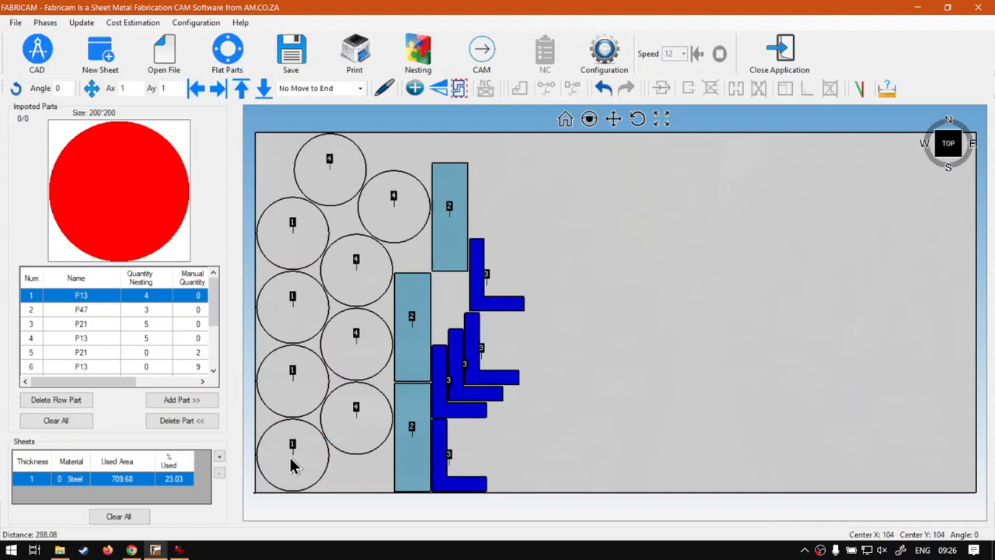
pyautogui.click(695, 277)
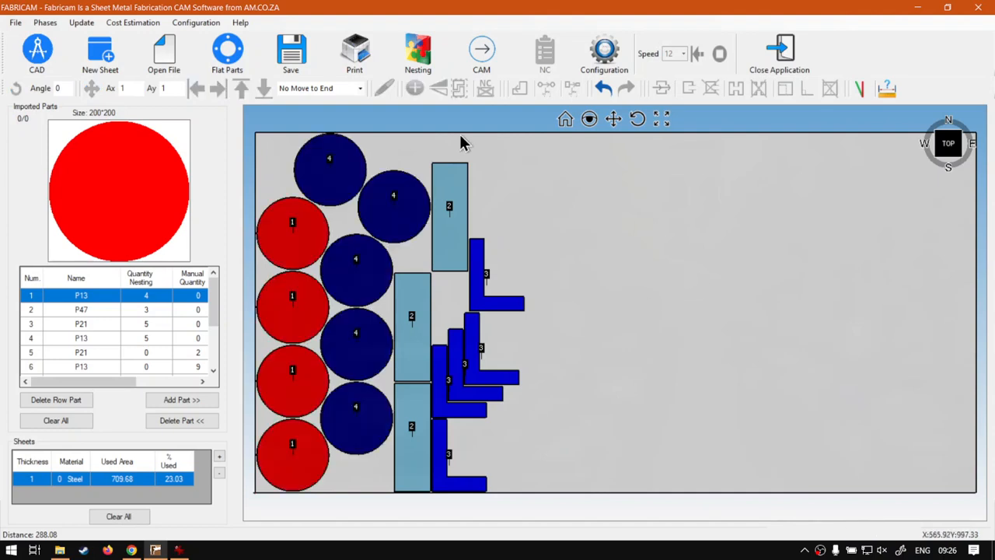
# Step: Select three scattered part 4 circles and the part 1 circles except the second from the top, and clear the selection
pyautogui.click(338, 187)
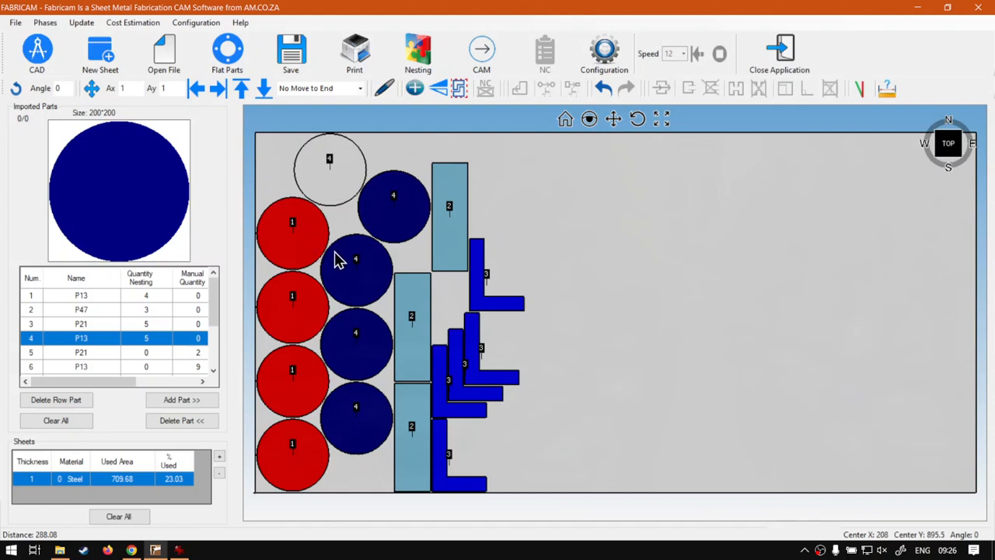
pyautogui.click(367, 288)
pyautogui.click(358, 419)
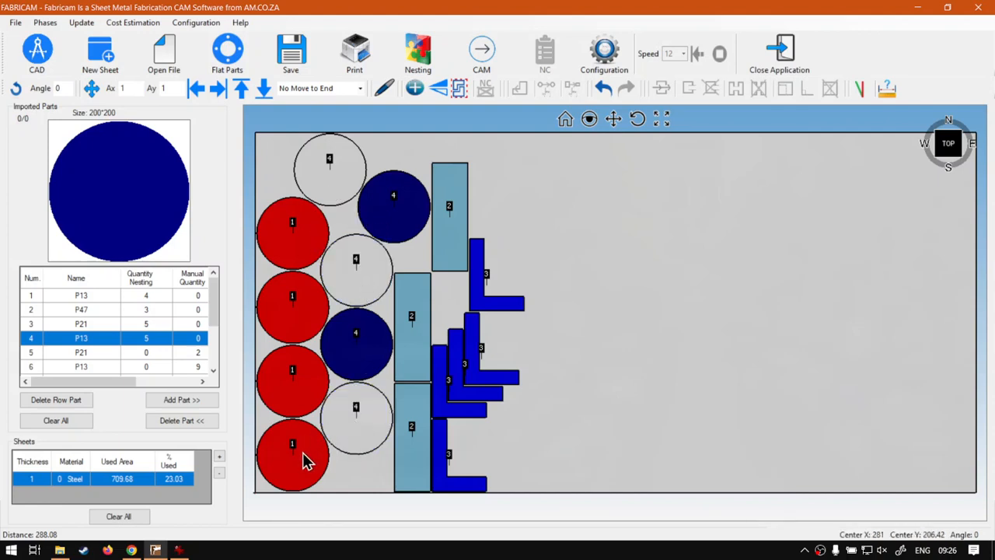
pyautogui.click(302, 393)
pyautogui.click(297, 253)
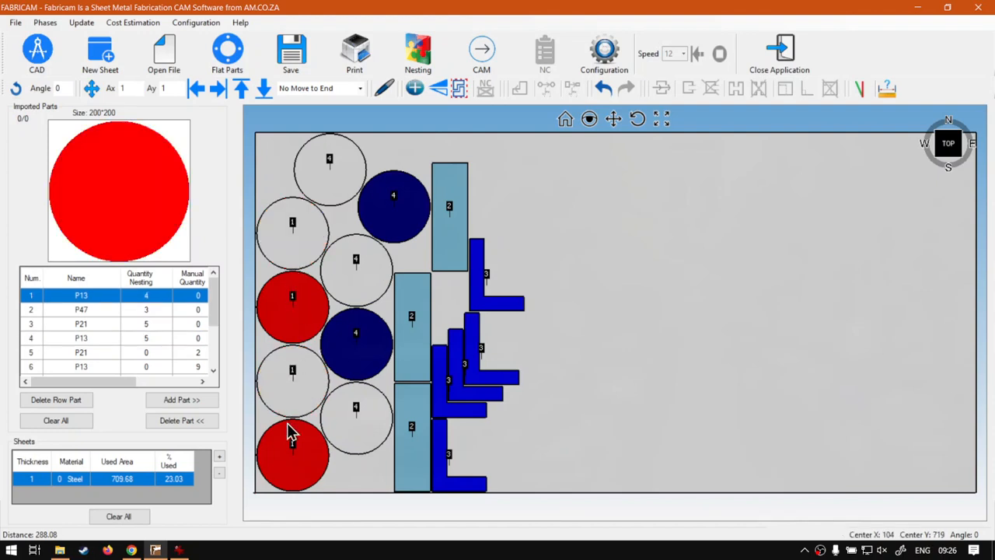
pyautogui.click(304, 465)
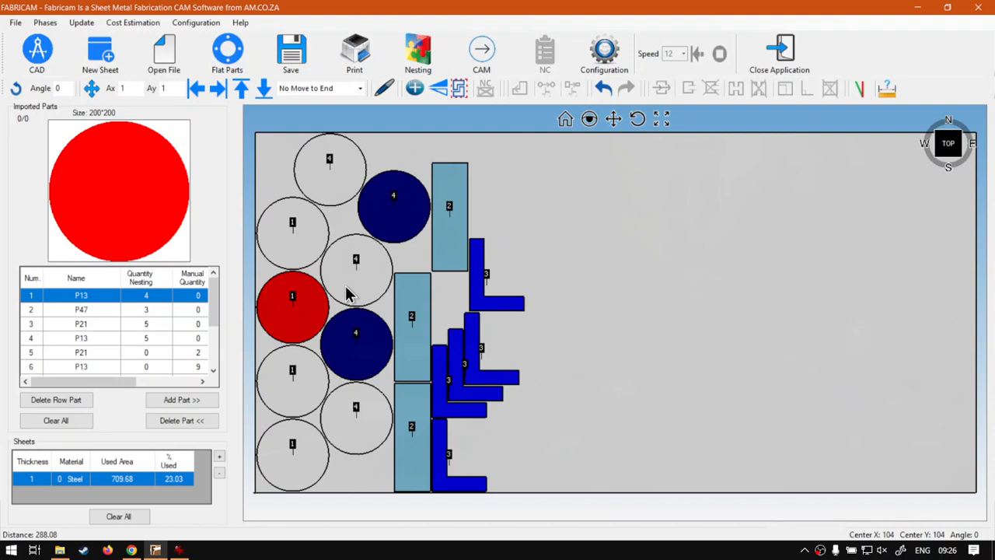
pyautogui.click(685, 297)
# Step: Select the upper four part 4 circles and the second part 1 circle from the top, and clear the selection
pyautogui.click(349, 184)
pyautogui.click(373, 234)
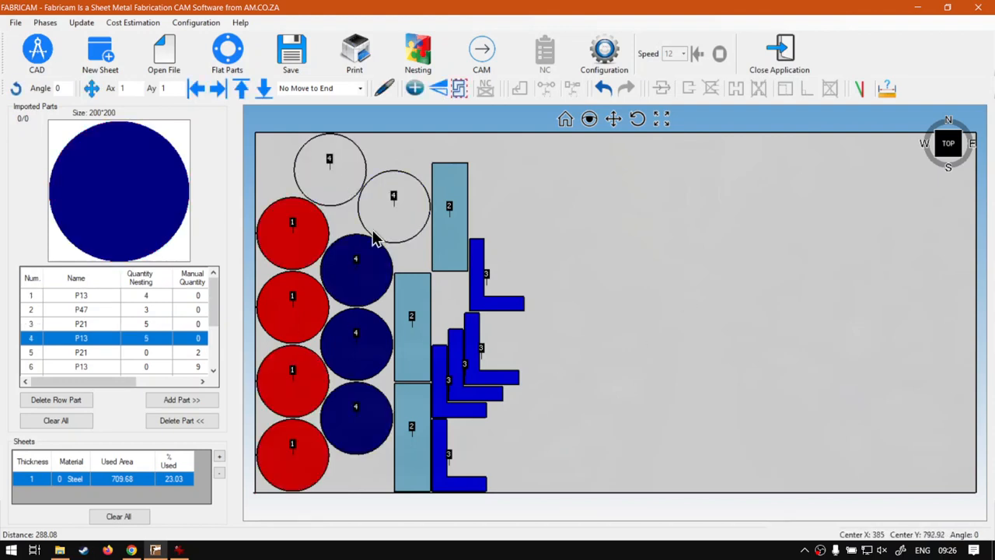
pyautogui.click(351, 279)
pyautogui.click(328, 327)
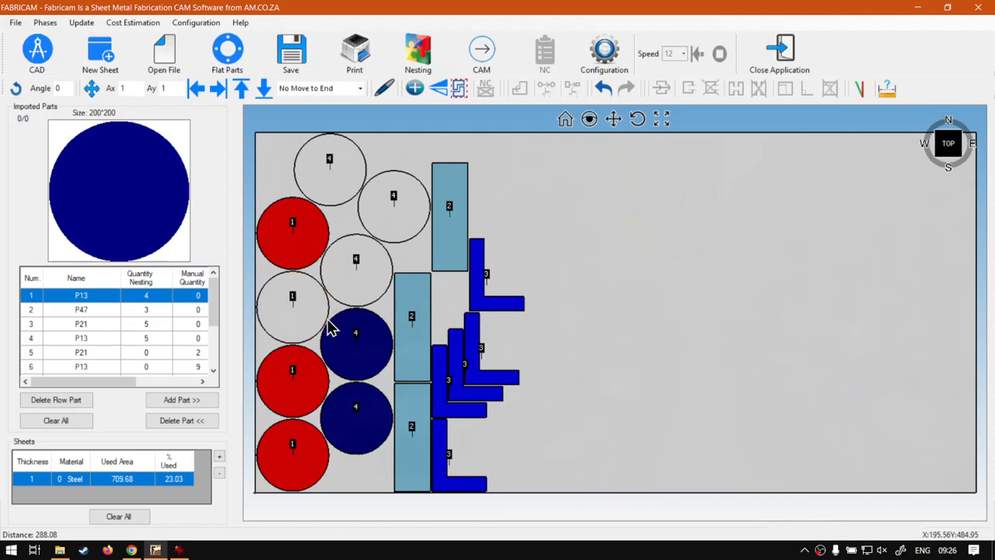
pyautogui.click(328, 332)
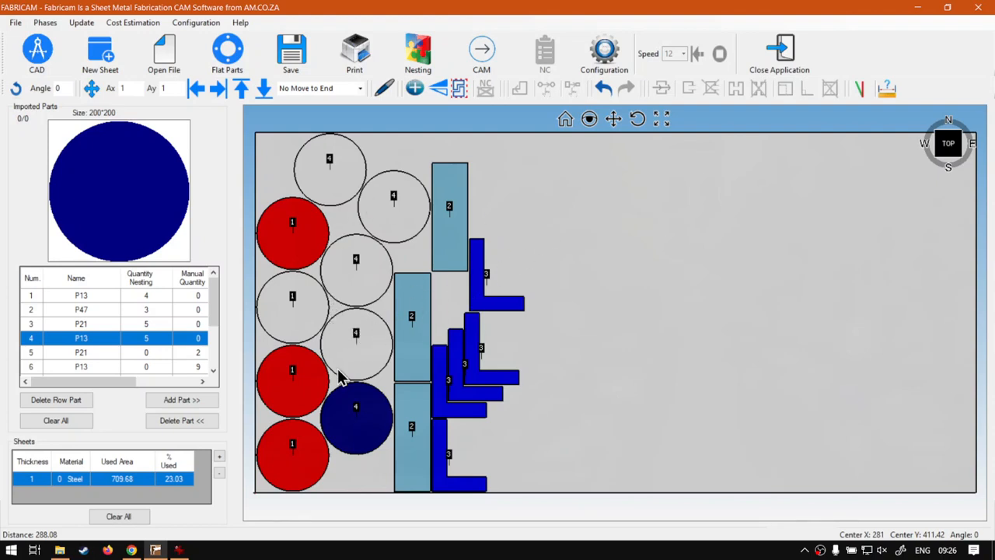
pyautogui.click(638, 233)
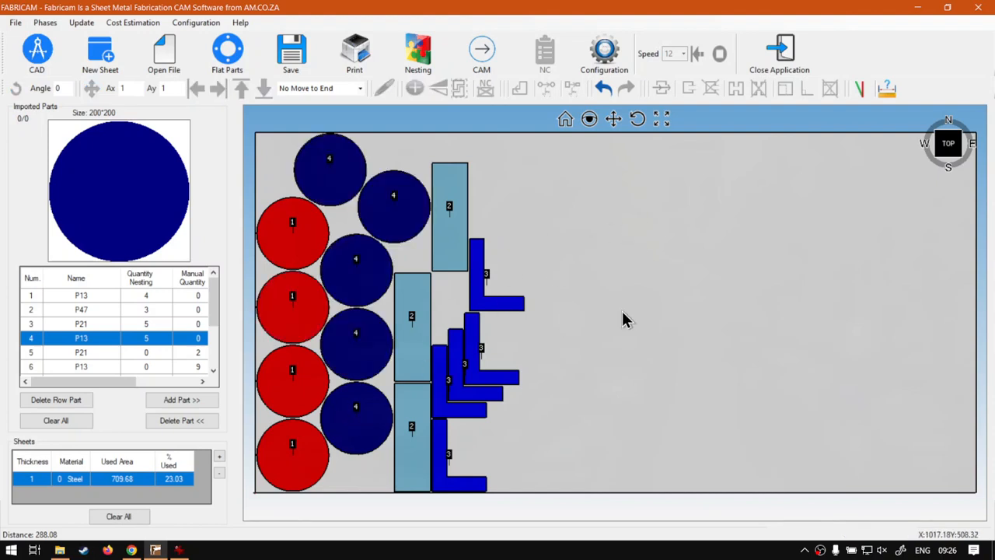
# Step: Reselect every part 4 circle except the lowest, together with the part 1 circle second from the top
pyautogui.click(328, 156)
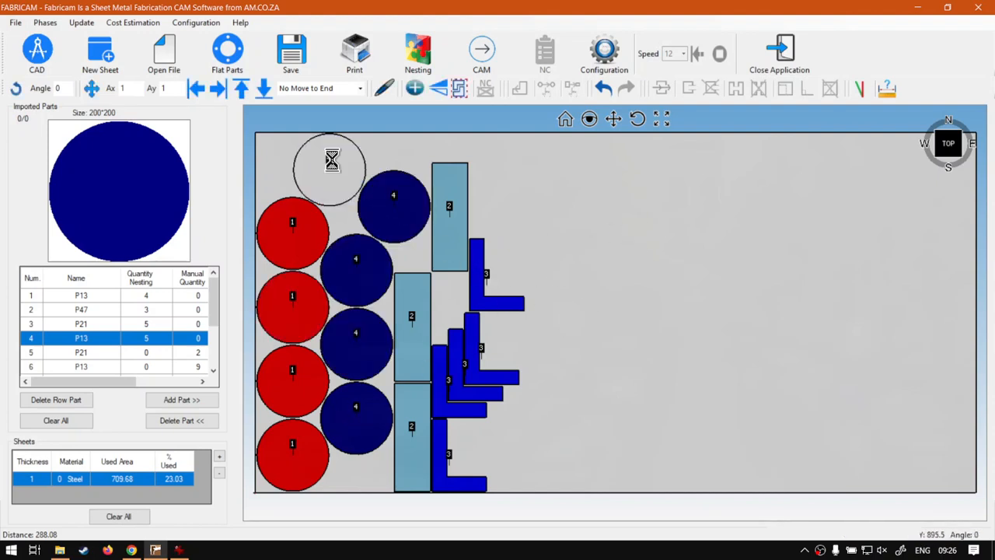
pyautogui.click(375, 214)
pyautogui.click(358, 268)
pyautogui.click(311, 305)
pyautogui.click(352, 341)
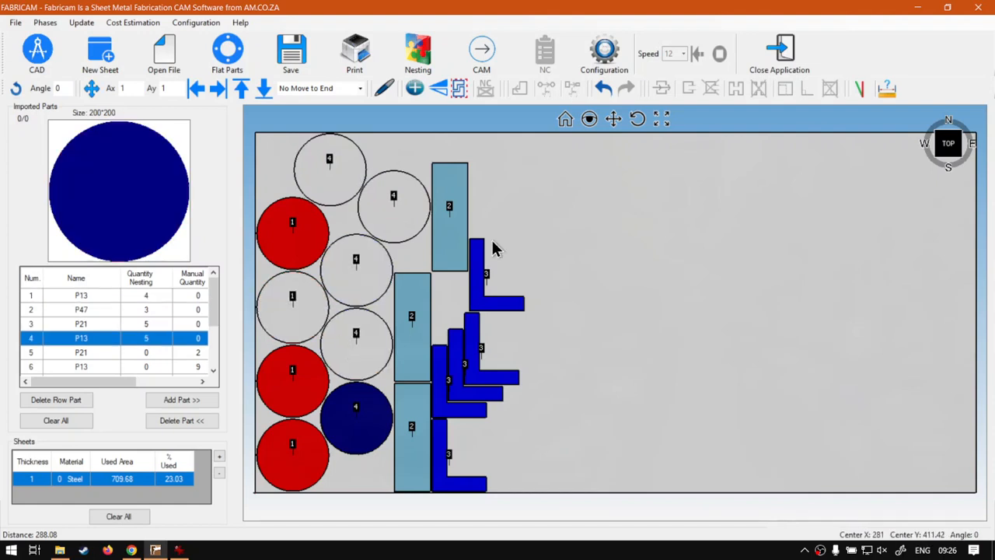
# Step: Undo and redo the last sheet change, and deselect the parts
pyautogui.click(603, 90)
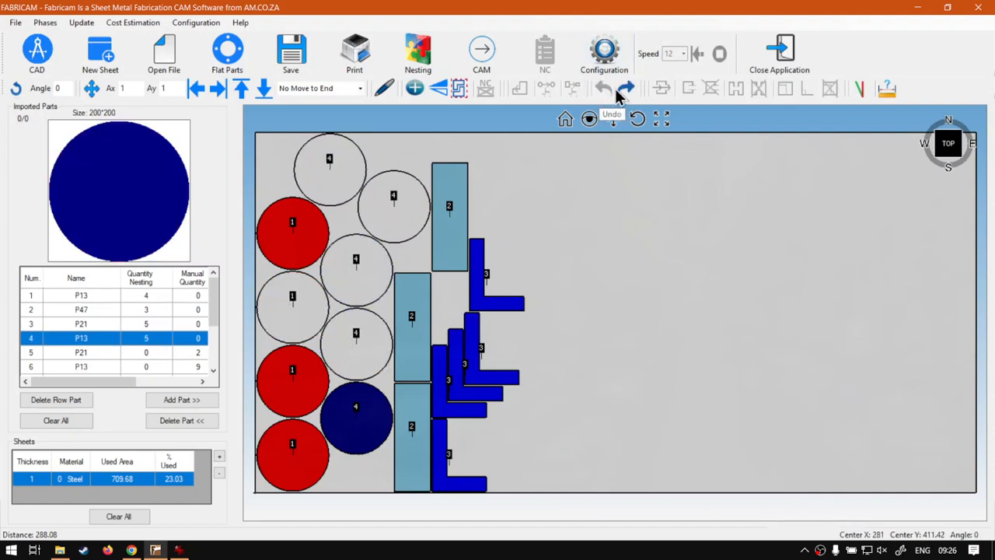
pyautogui.click(626, 90)
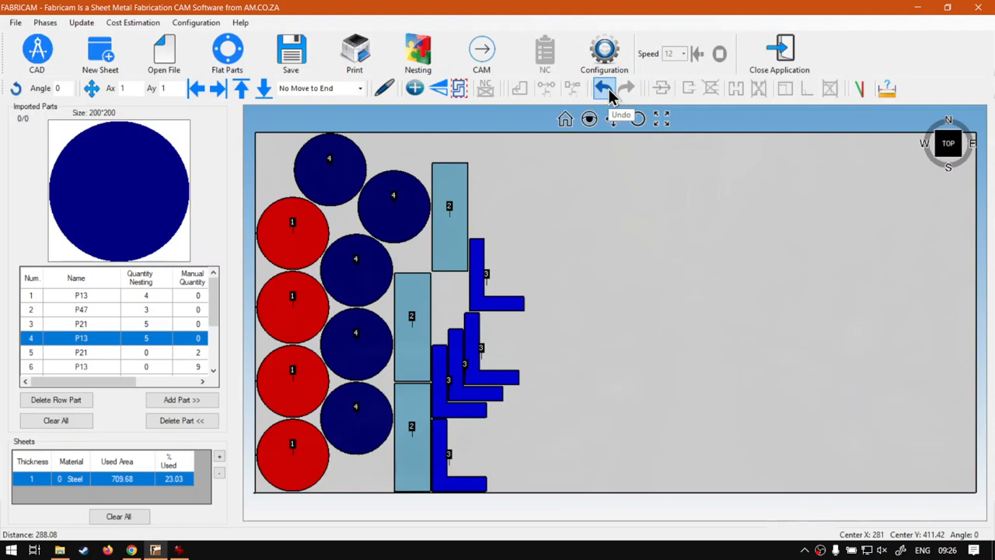
pyautogui.click(629, 306)
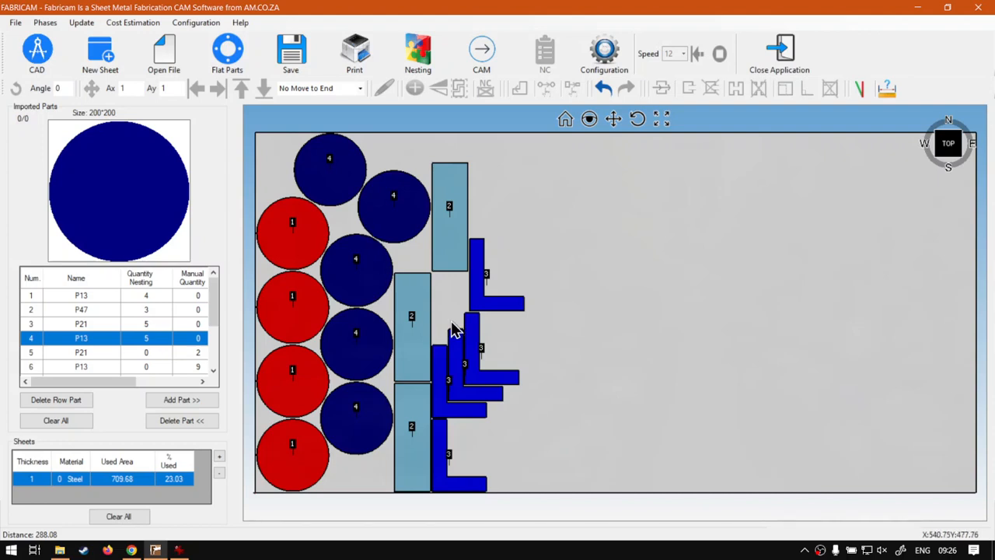
# Step: Select the five part 4 circles from the lowest to the highest, and clear the selection
pyautogui.click(348, 415)
pyautogui.click(355, 340)
pyautogui.click(355, 275)
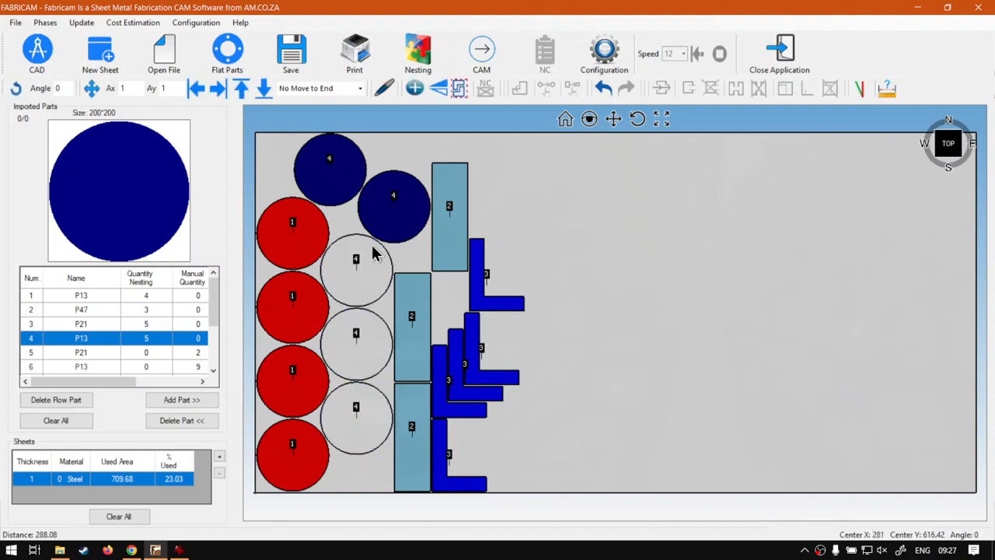
pyautogui.click(388, 220)
pyautogui.click(330, 189)
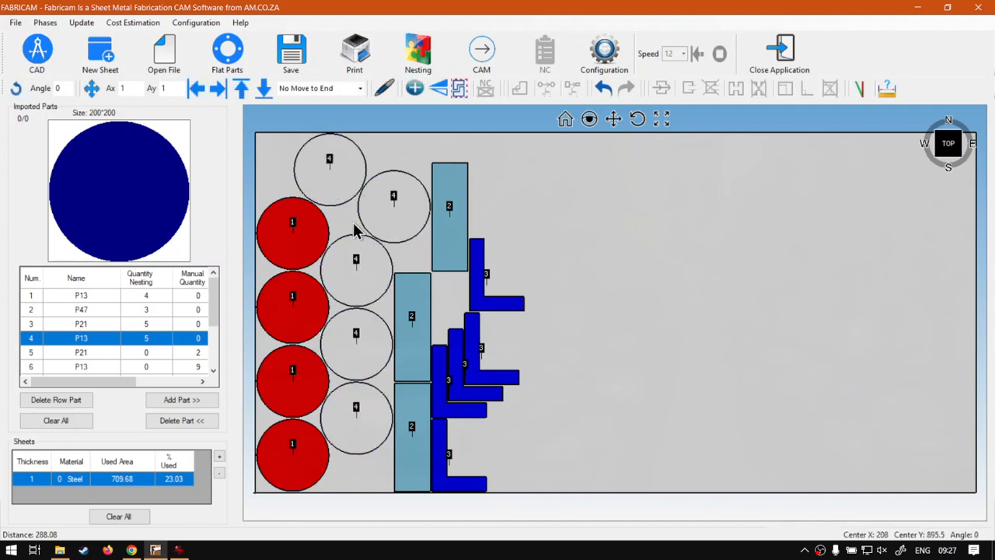
pyautogui.click(655, 261)
# Step: Move the three part 2 rectangles to the east end of the sheet, spaced one below another
pyautogui.moveTo(451, 222); pyautogui.dragTo(882, 211)
pyautogui.moveTo(412, 331); pyautogui.dragTo(872, 340)
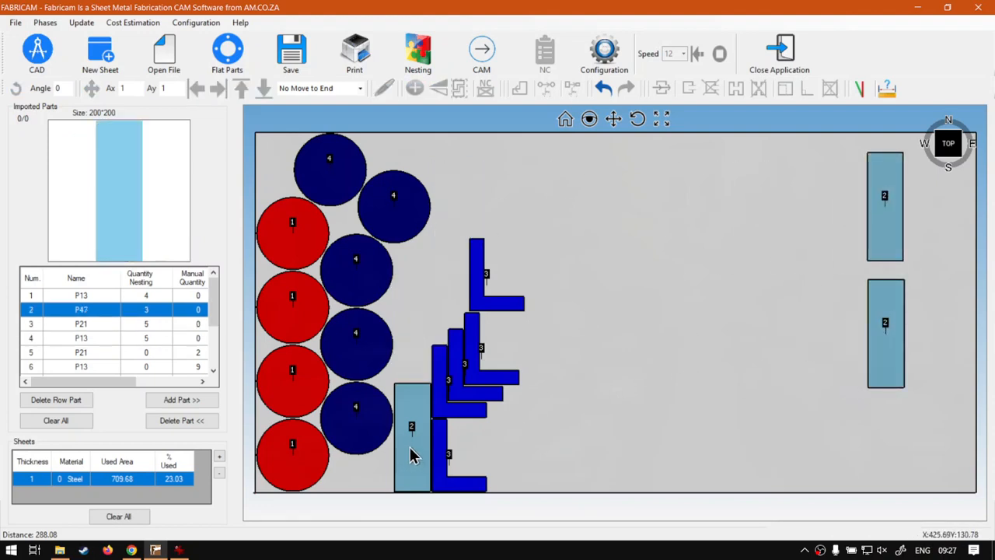
pyautogui.moveTo(411, 455); pyautogui.dragTo(839, 432)
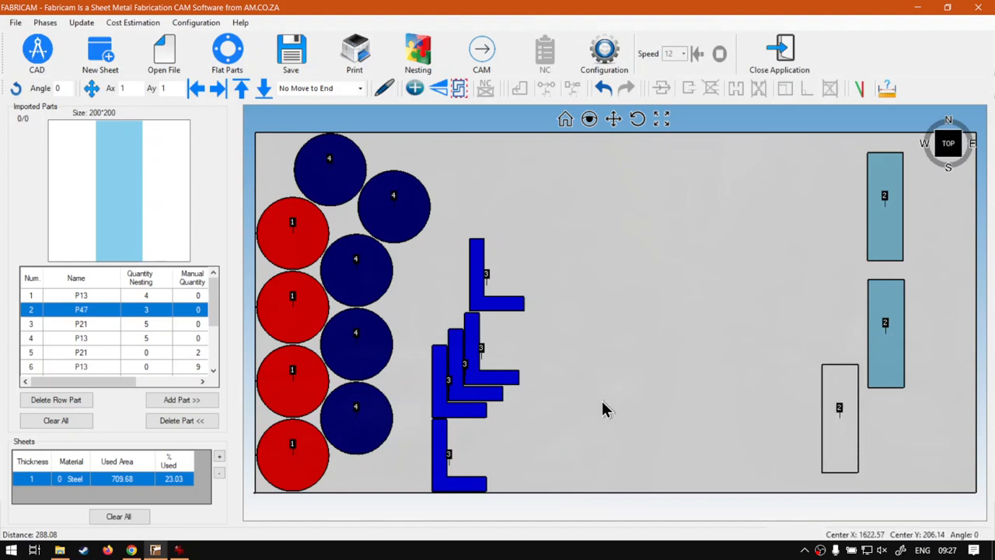
# Step: Move the two highest part 4 circles next to the relocated part 2 rectangles, one above the other
pyautogui.click(329, 184)
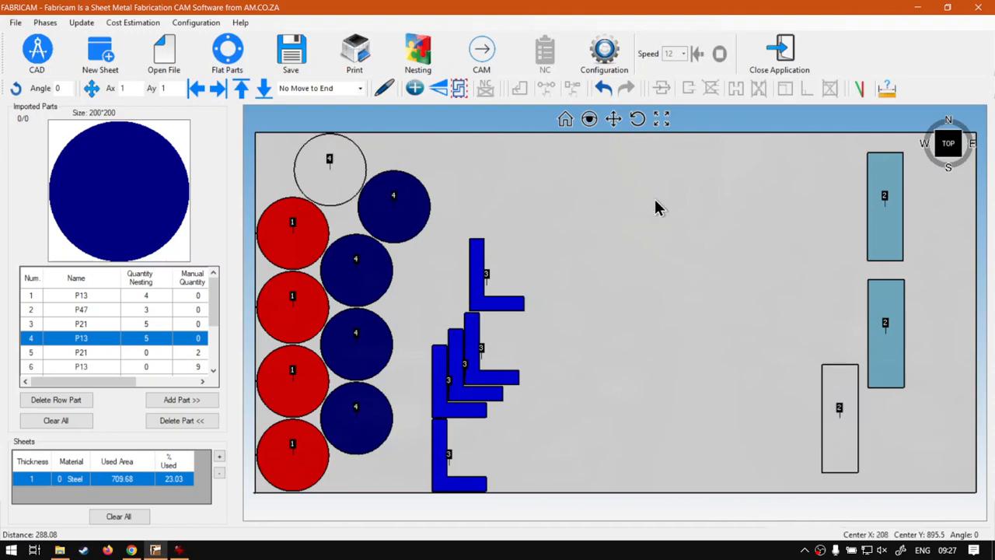
pyautogui.click(773, 447)
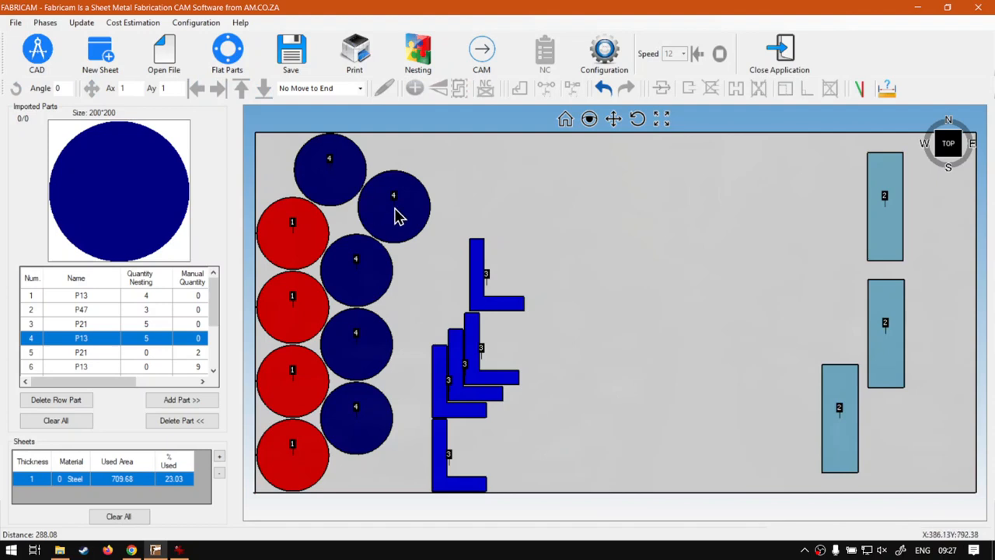
pyautogui.moveTo(396, 215); pyautogui.dragTo(813, 204)
pyautogui.moveTo(333, 194); pyautogui.dragTo(802, 283)
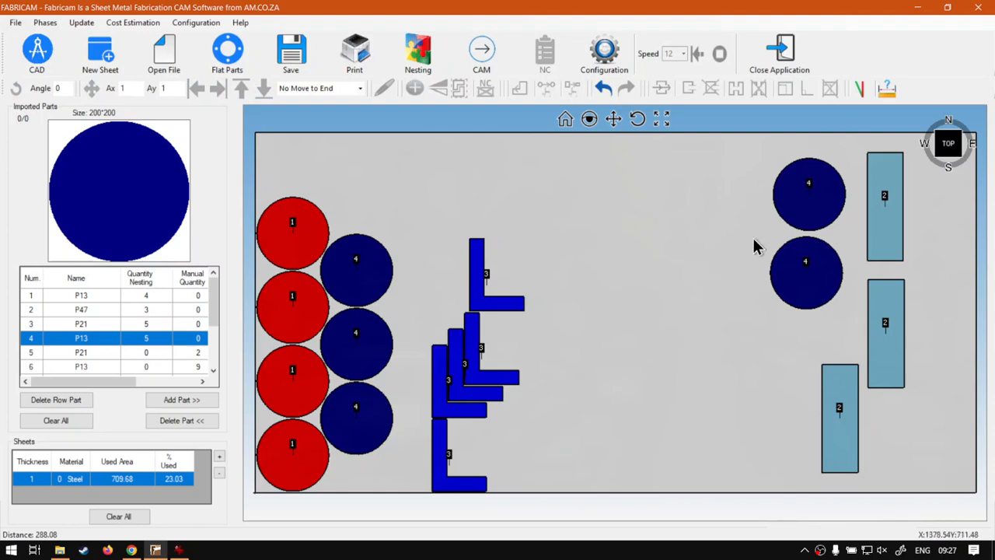
# Step: Select the three part 4 circles in the second column individually and with a selection window, clearing the selection each time
pyautogui.keyDown('ctrl'); pyautogui.click(350, 281); pyautogui.keyUp('ctrl')
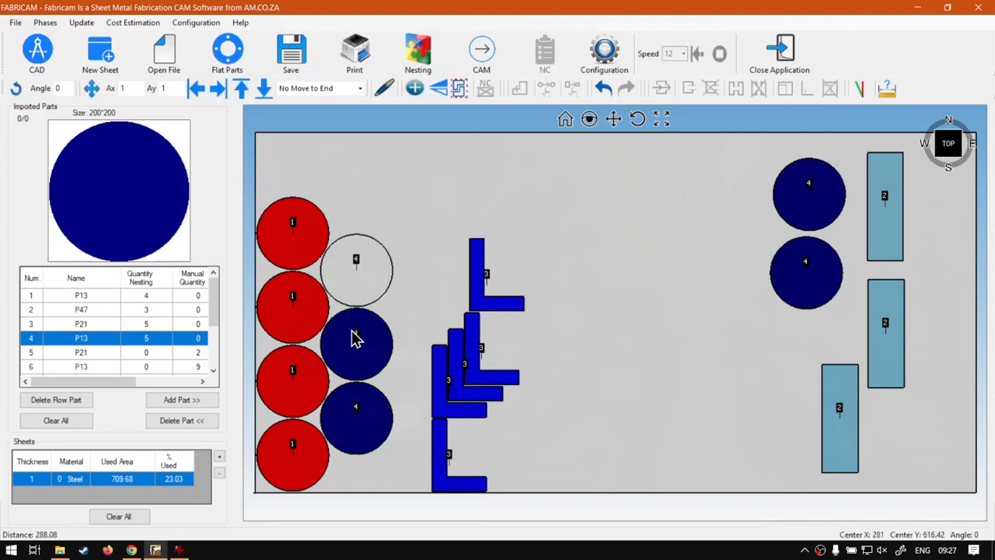
pyautogui.keyDown('ctrl'); pyautogui.click(351, 339); pyautogui.keyUp('ctrl')
pyautogui.keyDown('ctrl'); pyautogui.click(351, 413); pyautogui.keyUp('ctrl')
pyautogui.click(354, 420)
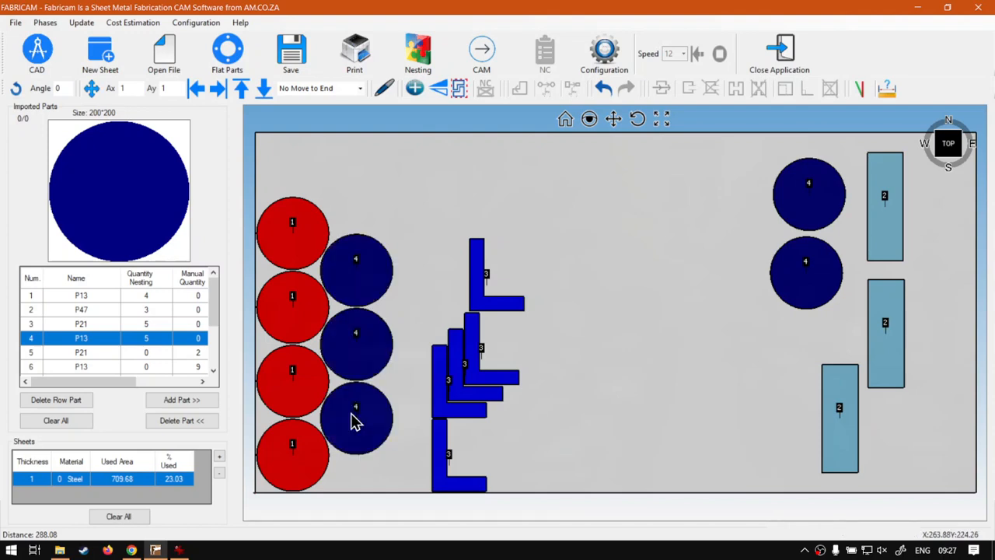
pyautogui.moveTo(424, 251); pyautogui.dragTo(350, 435)
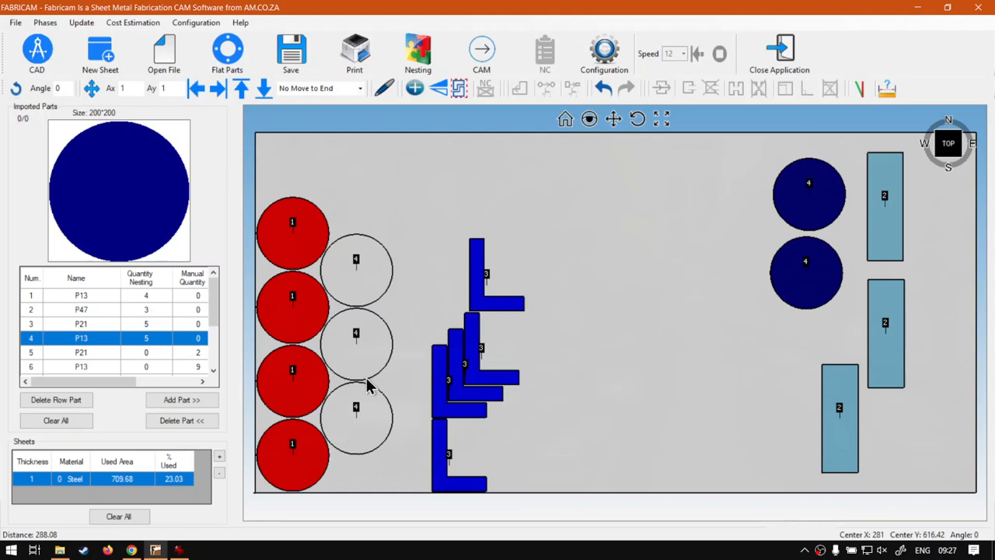
pyautogui.click(427, 203)
# Step: Window-select the three part 4 circles in the second column plus the upper three part 1 circles, and clear the selection
pyautogui.moveTo(414, 227); pyautogui.dragTo(365, 440)
pyautogui.moveTo(306, 402)
pyautogui.mouseDown()
pyautogui.moveTo(301, 295)
pyautogui.moveTo(343, 266)
pyautogui.mouseUp()
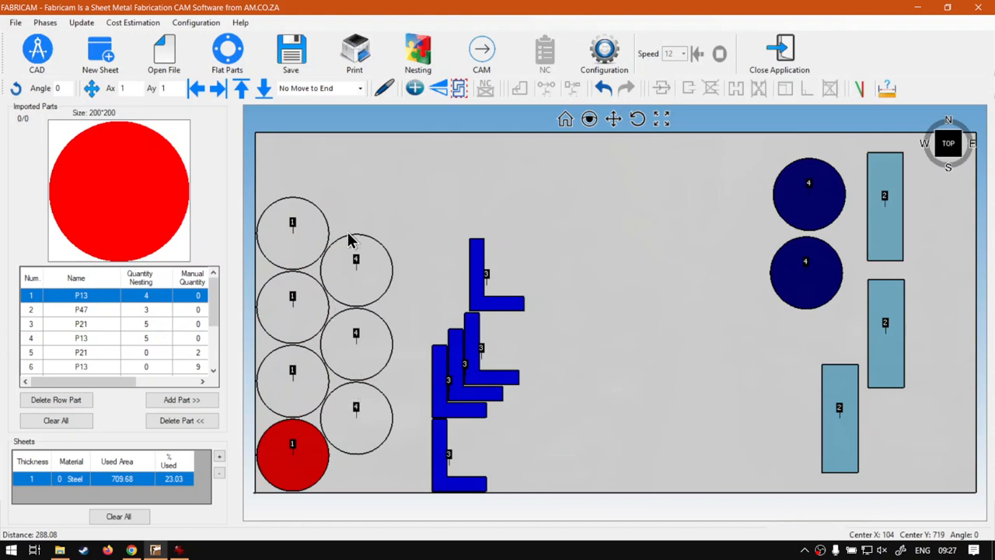
pyautogui.click(409, 214)
# Step: Try window selections again over the column of three part 4 circles, and leave all parts deselected
pyautogui.moveTo(351, 255)
pyautogui.mouseDown()
pyautogui.moveTo(356, 373)
pyautogui.moveTo(362, 362)
pyautogui.mouseUp()
pyautogui.click(359, 340)
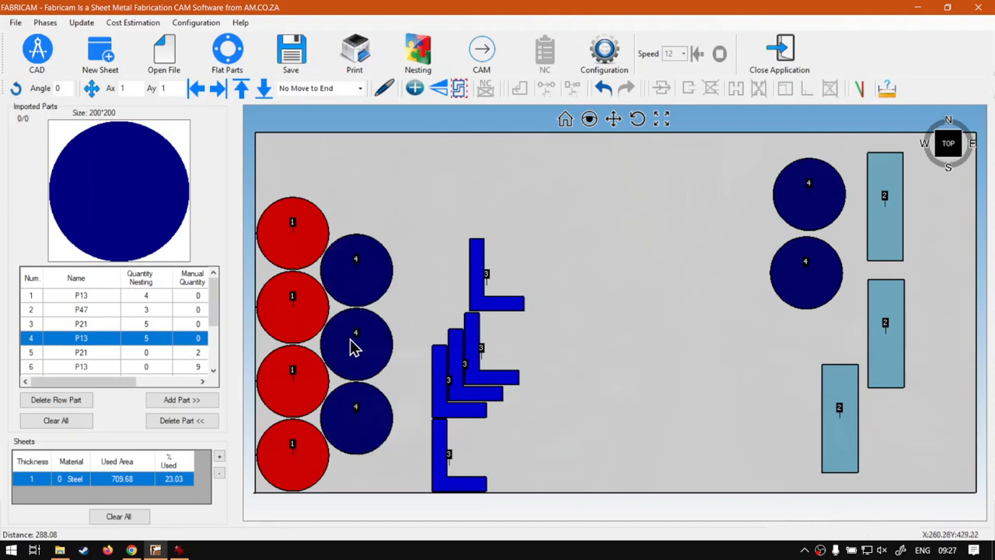
pyautogui.moveTo(405, 251); pyautogui.dragTo(343, 424)
pyautogui.click(423, 247)
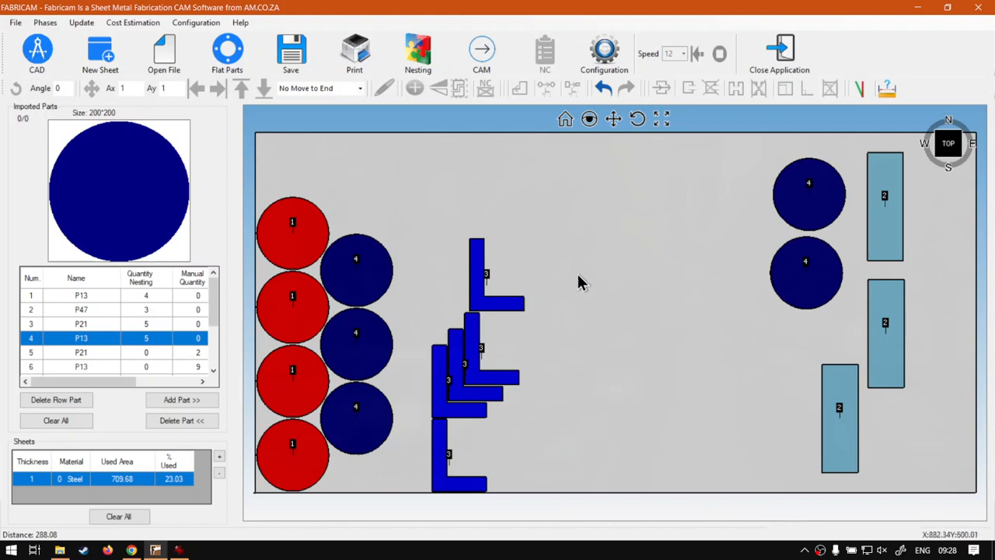
# Step: Window-select the five part 3 L-shapes, move them together to the middle of the sheet, and clear the selection
pyautogui.moveTo(556, 223); pyautogui.dragTo(436, 497)
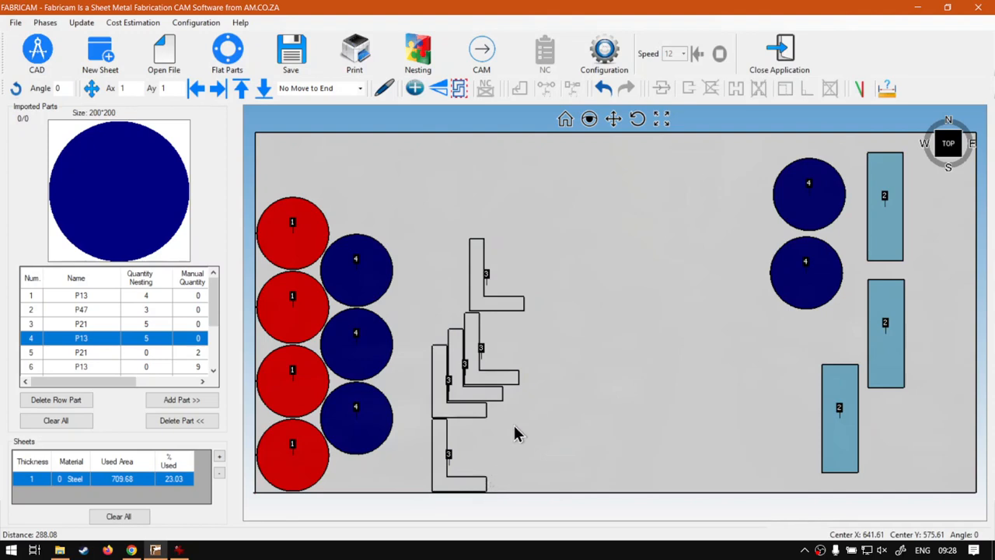
pyautogui.moveTo(481, 373); pyautogui.dragTo(609, 312)
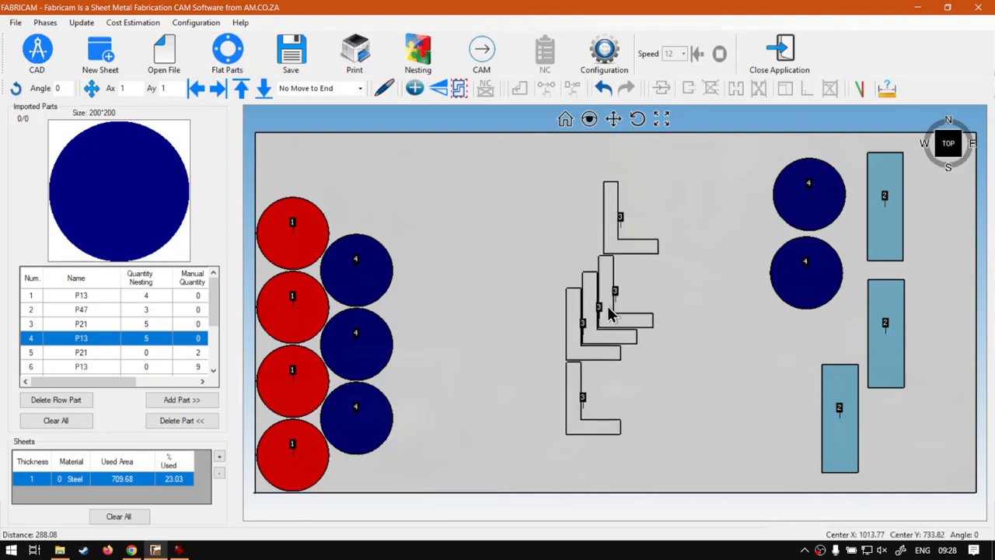
pyautogui.click(479, 308)
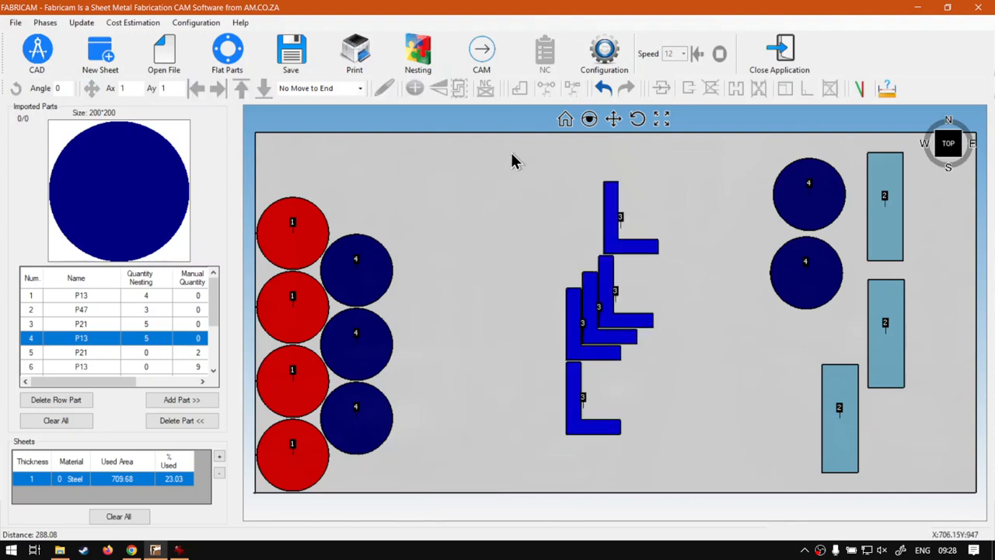
# Step: Select the five relocated part 3 L-shapes twice with a selection window around the whole group, clearing the selection each time
pyautogui.moveTo(511, 151); pyautogui.dragTo(658, 471)
pyautogui.click(497, 288)
pyautogui.moveTo(528, 172); pyautogui.dragTo(664, 443)
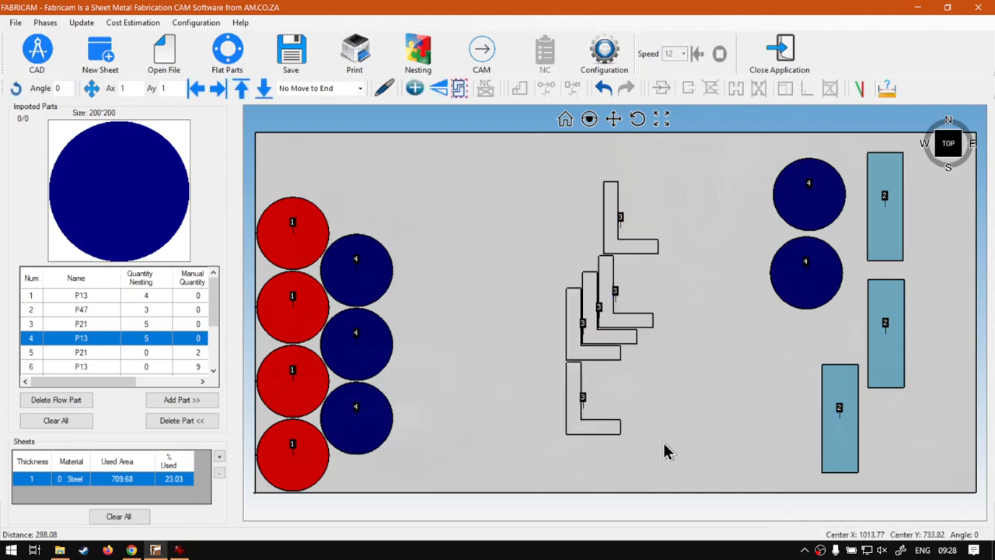
pyautogui.click(468, 210)
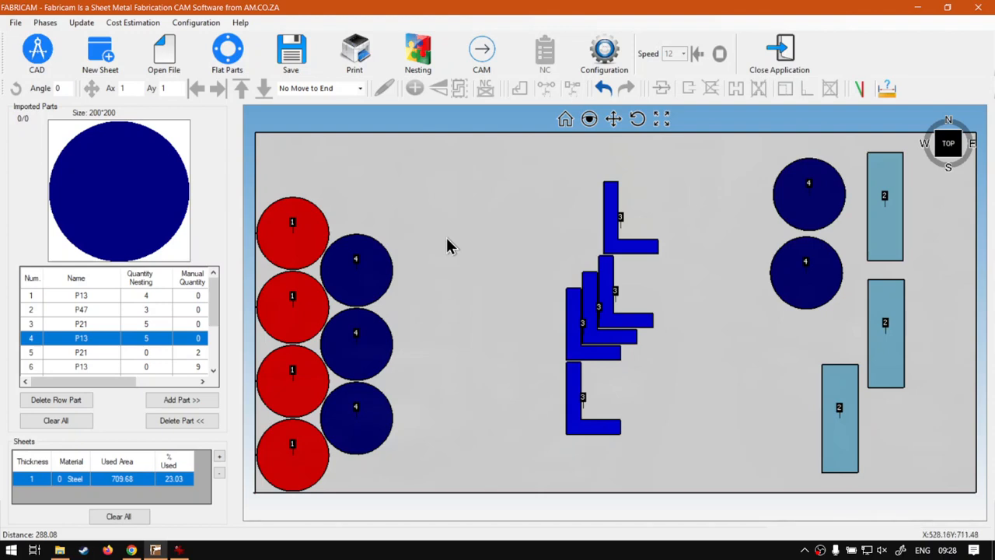
# Step: Window-select the column of part 4 circles together with the four part 1 circles beside it, and clear the selection
pyautogui.moveTo(459, 254); pyautogui.dragTo(329, 459)
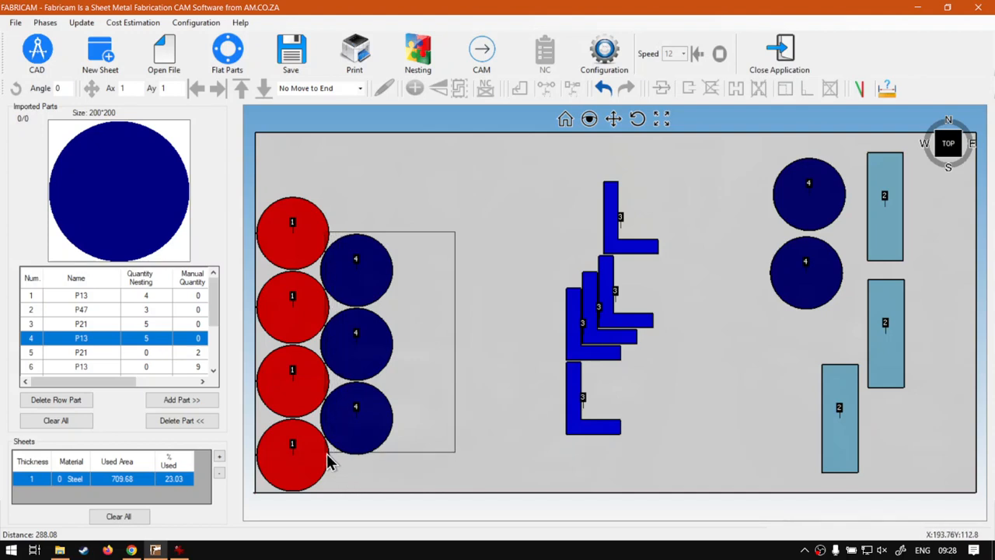
pyautogui.click(328, 461)
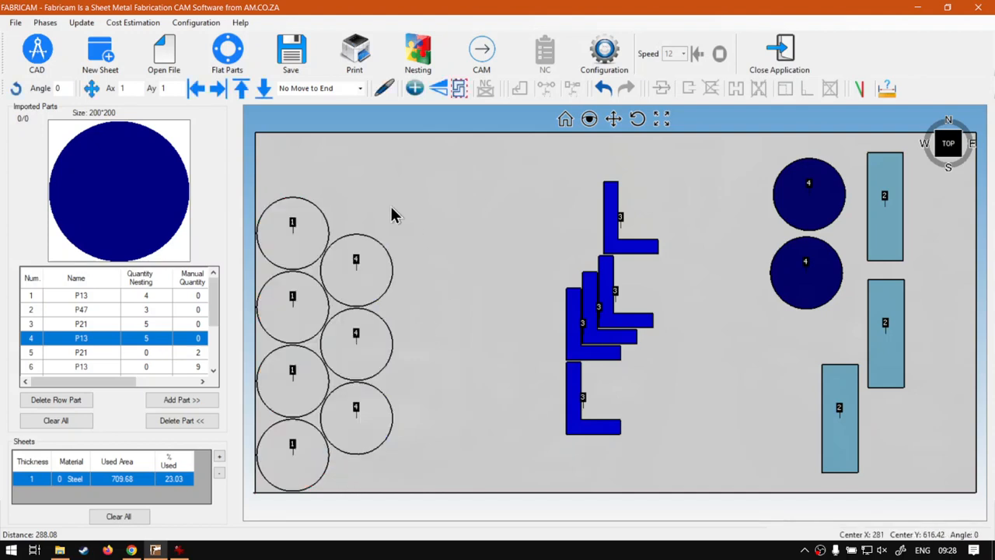
pyautogui.click(399, 266)
# Step: Window-select the two highest part 1 circles and the adjacent highest part 4 circle repeatedly, clearing the selection each time
pyautogui.moveTo(400, 176); pyautogui.dragTo(314, 291)
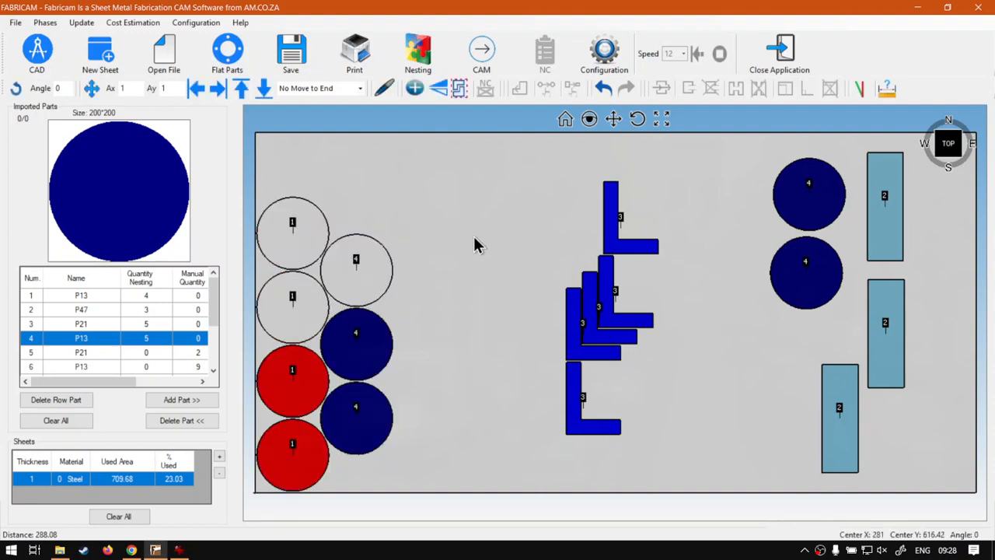
pyautogui.click(464, 263)
pyautogui.moveTo(480, 143); pyautogui.dragTo(329, 338)
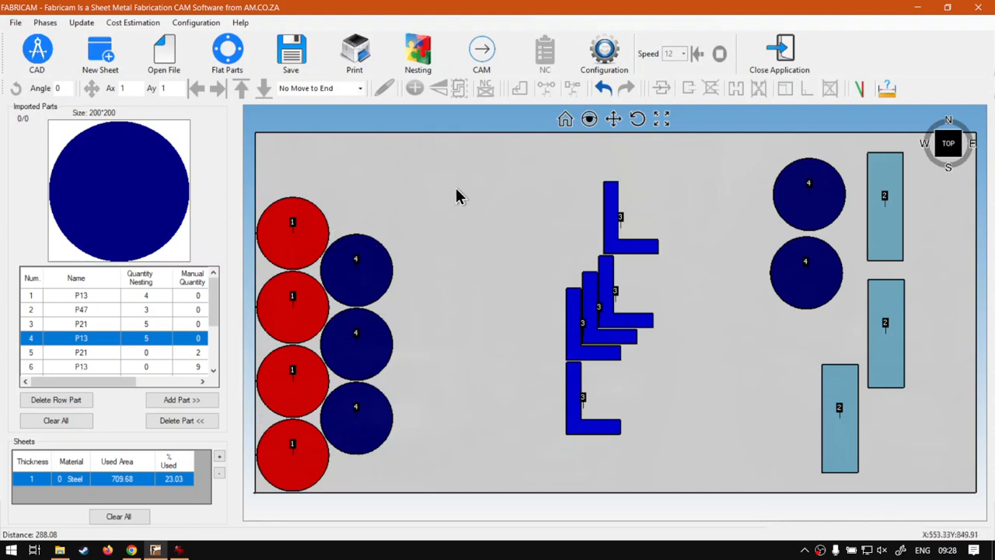
pyautogui.moveTo(431, 157); pyautogui.dragTo(264, 351)
pyautogui.moveTo(333, 244); pyautogui.dragTo(305, 276)
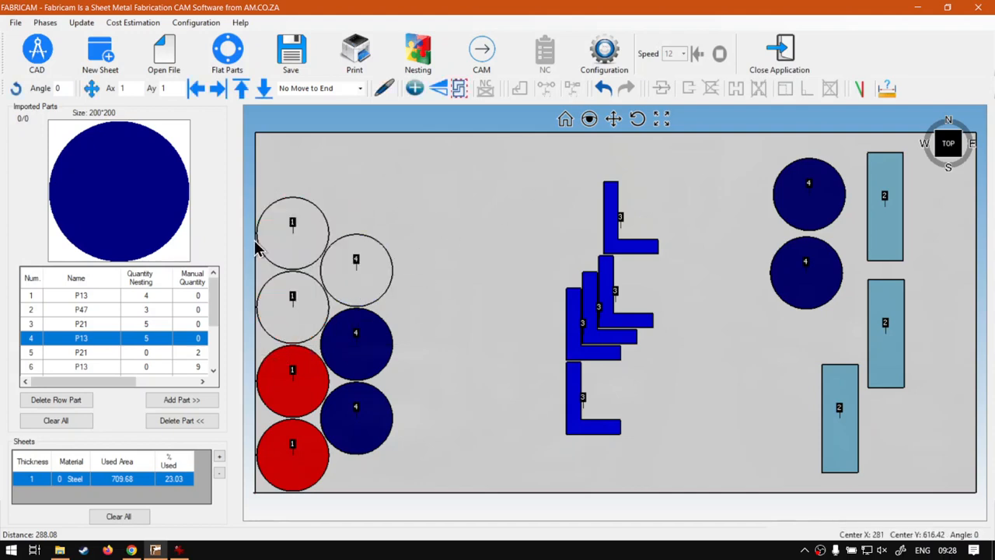
pyautogui.click(435, 278)
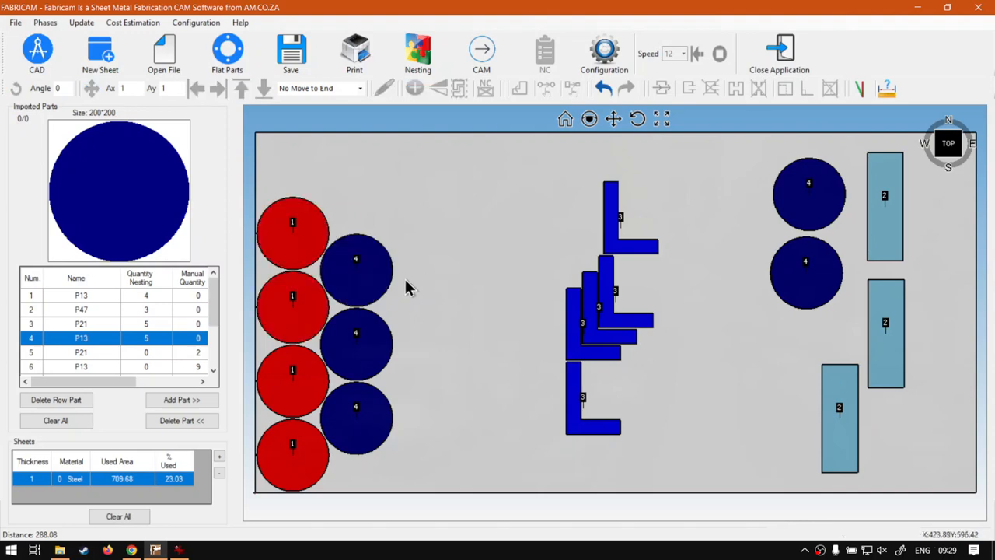
# Step: Nudge the highest part 4 circle in the second column slightly, reselect it with a selection window, and leave it deselected
pyautogui.moveTo(351, 269)
pyautogui.mouseDown()
pyautogui.moveTo(321, 208)
pyautogui.moveTo(332, 256)
pyautogui.moveTo(355, 265)
pyautogui.mouseUp()
pyautogui.click(480, 256)
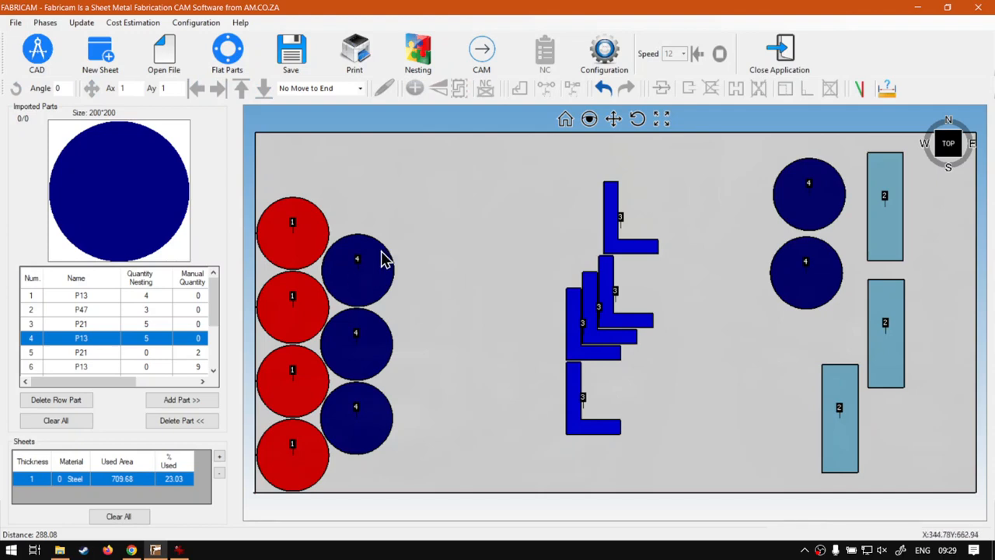
pyautogui.moveTo(381, 182); pyautogui.dragTo(476, 284)
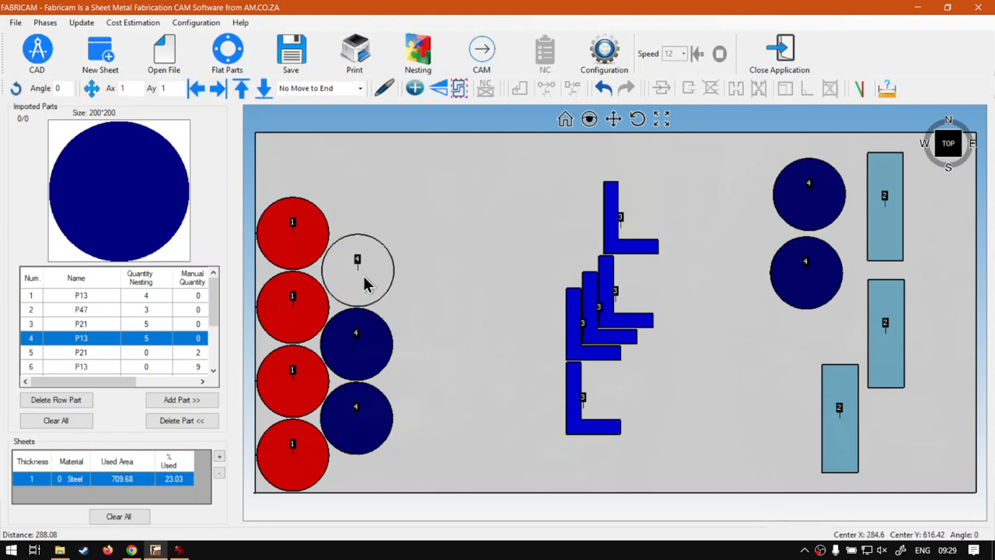
pyautogui.moveTo(344, 300); pyautogui.dragTo(370, 280)
pyautogui.click(518, 249)
pyautogui.click(498, 245)
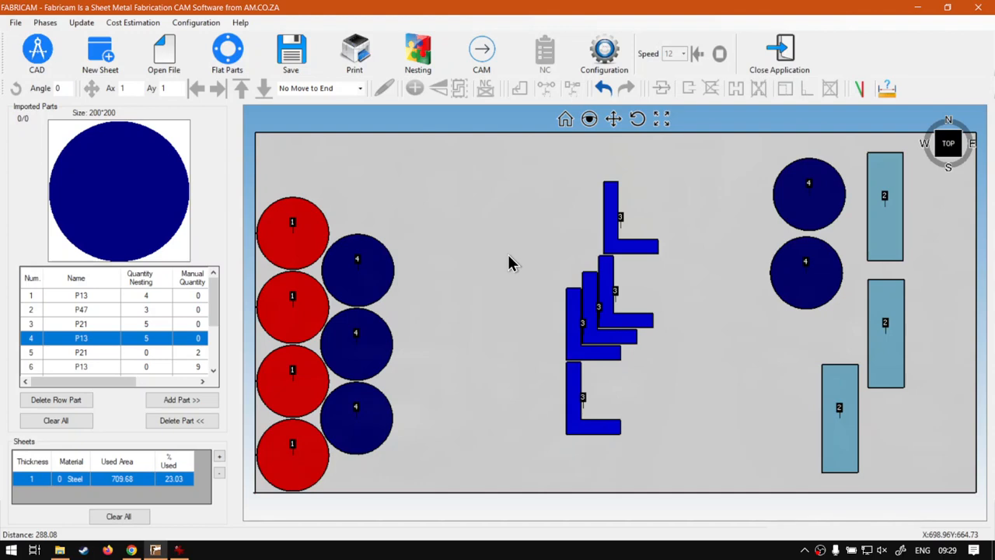
# Step: Add the three part 4 circles and four part 1 circles in the first two columns to one selection individually, and clear it
pyautogui.click(373, 267)
pyautogui.keyDown('ctrl'); pyautogui.click(311, 244); pyautogui.keyUp('ctrl')
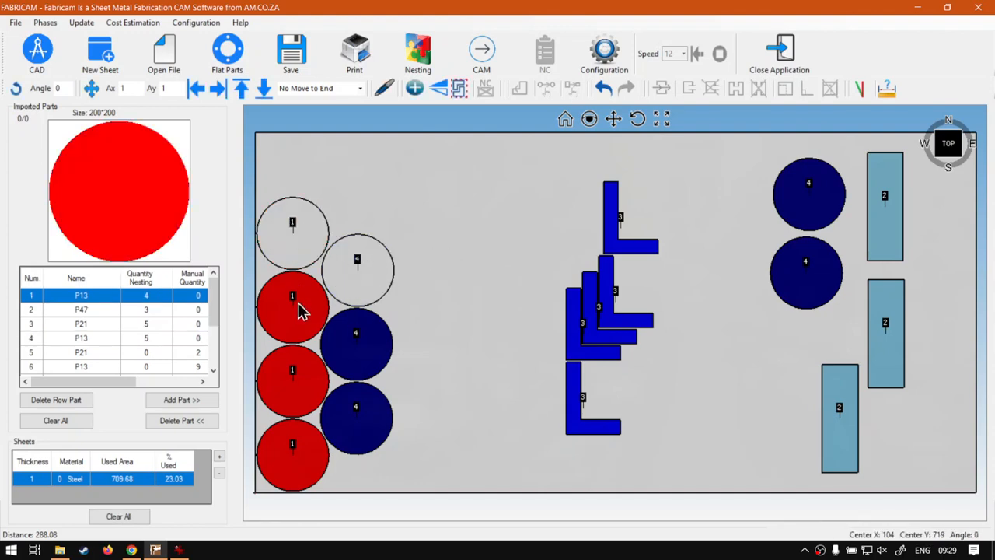
pyautogui.keyDown('ctrl'); pyautogui.click(300, 311); pyautogui.keyUp('ctrl')
pyautogui.keyDown('ctrl'); pyautogui.click(362, 353); pyautogui.keyUp('ctrl')
pyautogui.keyDown('ctrl'); pyautogui.click(368, 440); pyautogui.keyUp('ctrl')
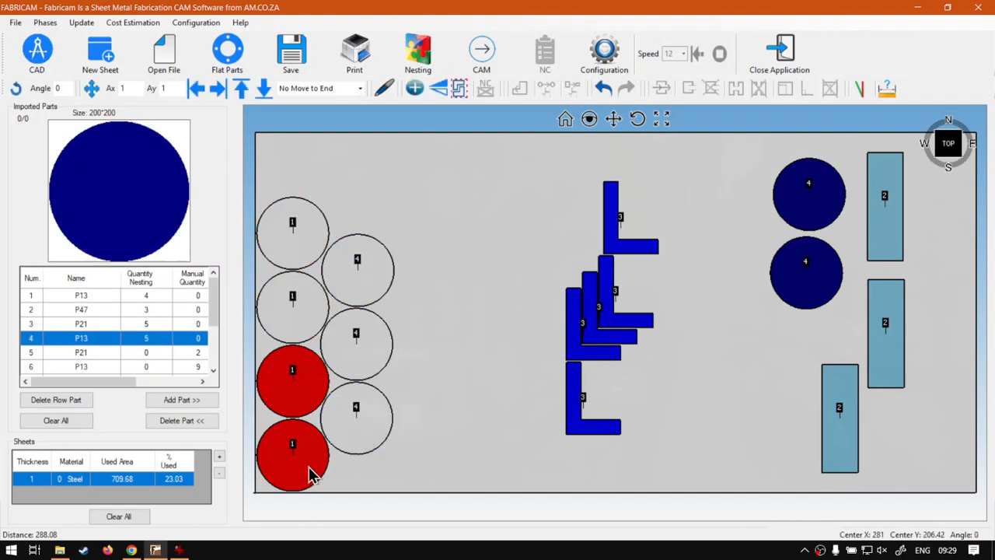
pyautogui.keyDown('ctrl'); pyautogui.click(308, 466); pyautogui.keyUp('ctrl')
pyautogui.keyDown('ctrl'); pyautogui.click(305, 387); pyautogui.keyUp('ctrl')
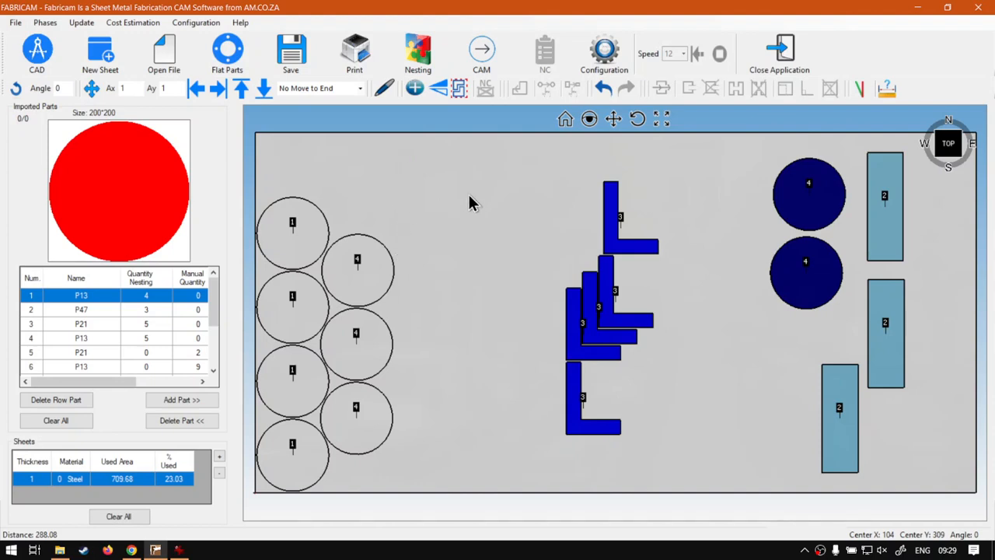
pyautogui.click(357, 255)
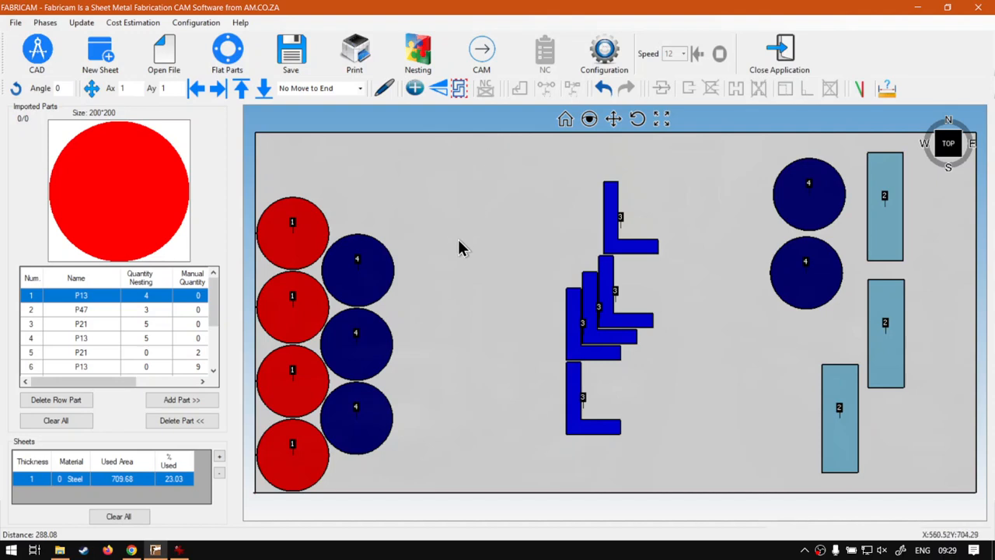
# Step: Select the highest part 2 rectangle plus the highest part 4 circle in the second column, nudge the circle slightly, and clear the selection
pyautogui.click(891, 208)
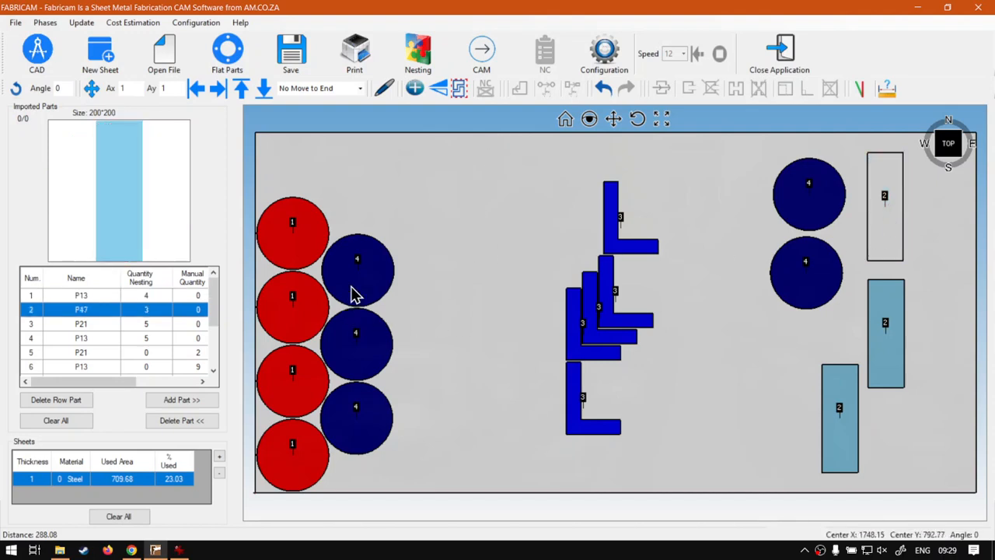
pyautogui.click(354, 292)
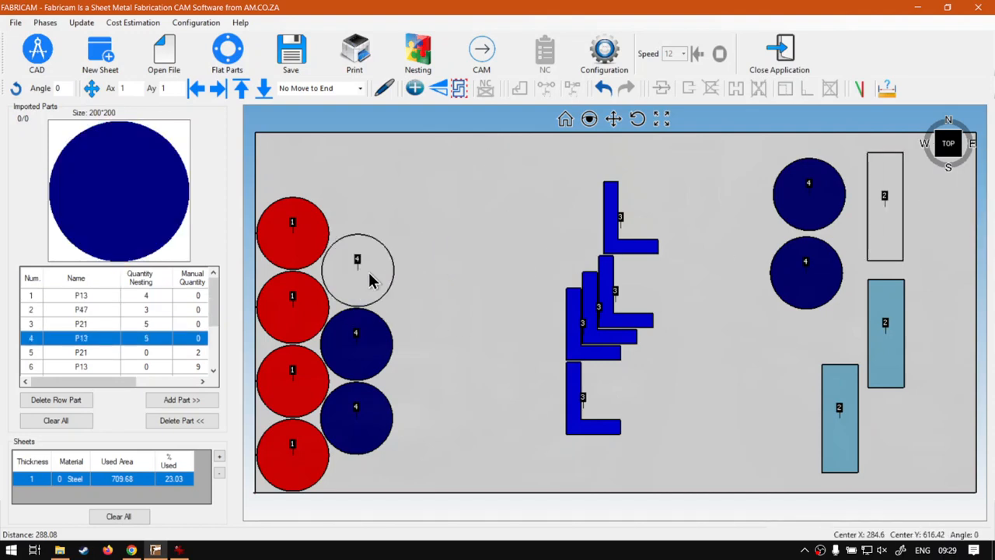
pyautogui.moveTo(351, 271); pyautogui.dragTo(533, 216)
pyautogui.moveTo(378, 272)
pyautogui.mouseDown()
pyautogui.moveTo(484, 234)
pyautogui.moveTo(479, 248)
pyautogui.moveTo(376, 280)
pyautogui.mouseUp()
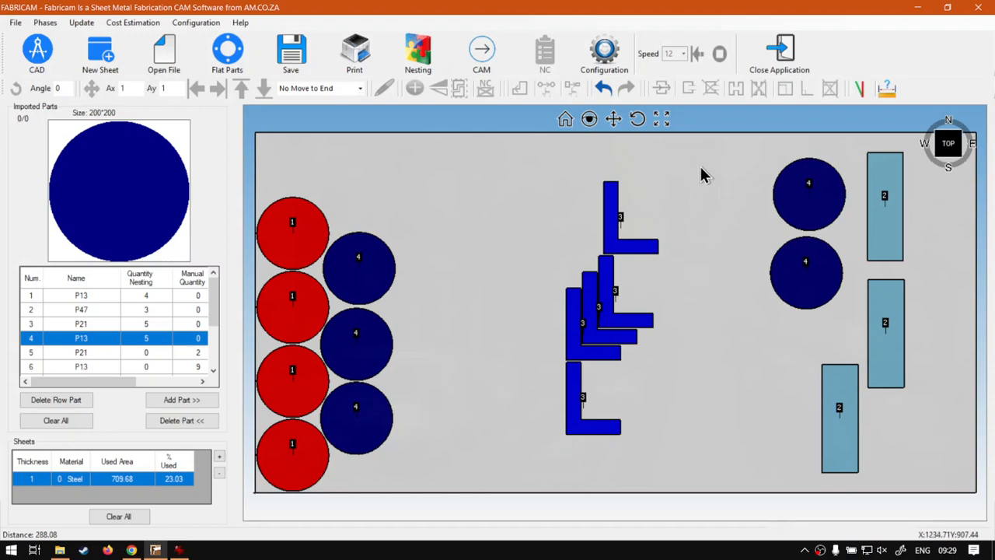
# Step: Window-select the five part 3 L-shapes from opposite starting sides, and leave them deselected
pyautogui.moveTo(710, 160); pyautogui.dragTo(545, 463)
pyautogui.click(523, 274)
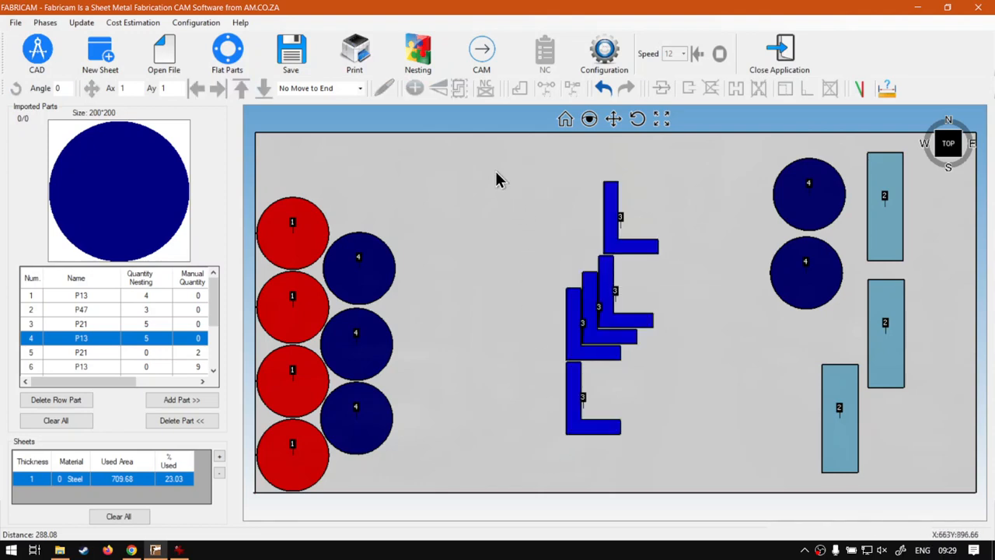
pyautogui.moveTo(495, 167); pyautogui.dragTo(689, 462)
pyautogui.moveTo(497, 189); pyautogui.dragTo(561, 212)
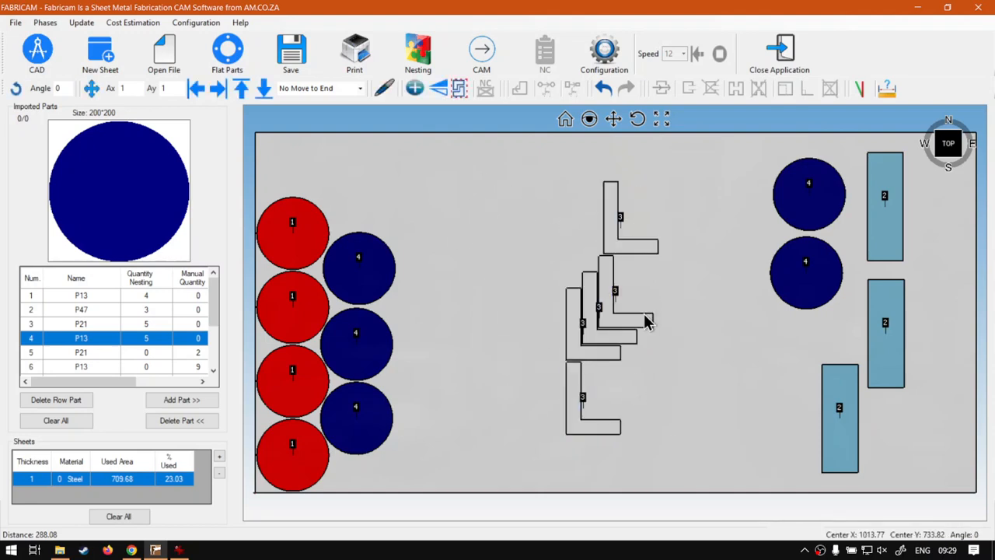
pyautogui.click(535, 227)
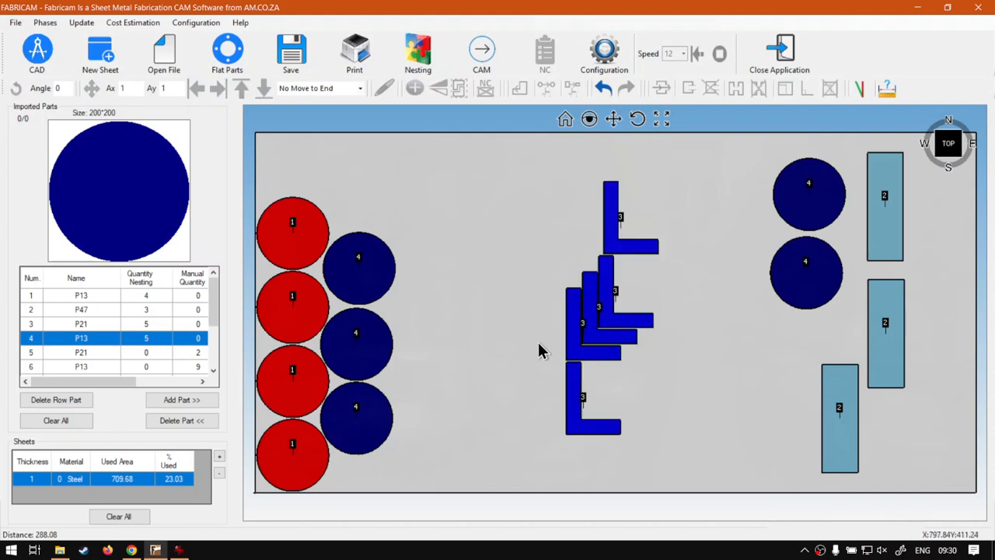
# Step: Switch to Chrome to show the softwaretraining.co.za website
pyautogui.click(132, 550)
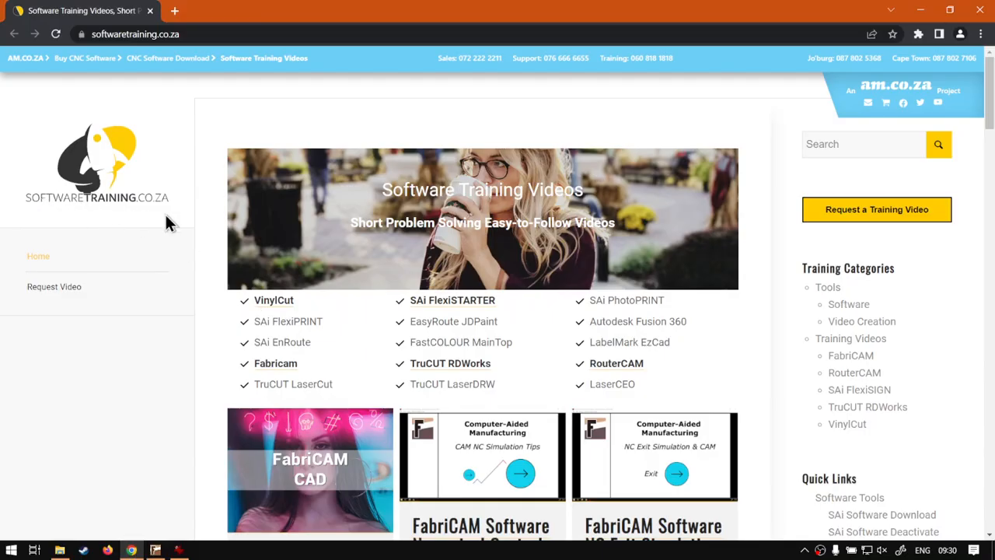